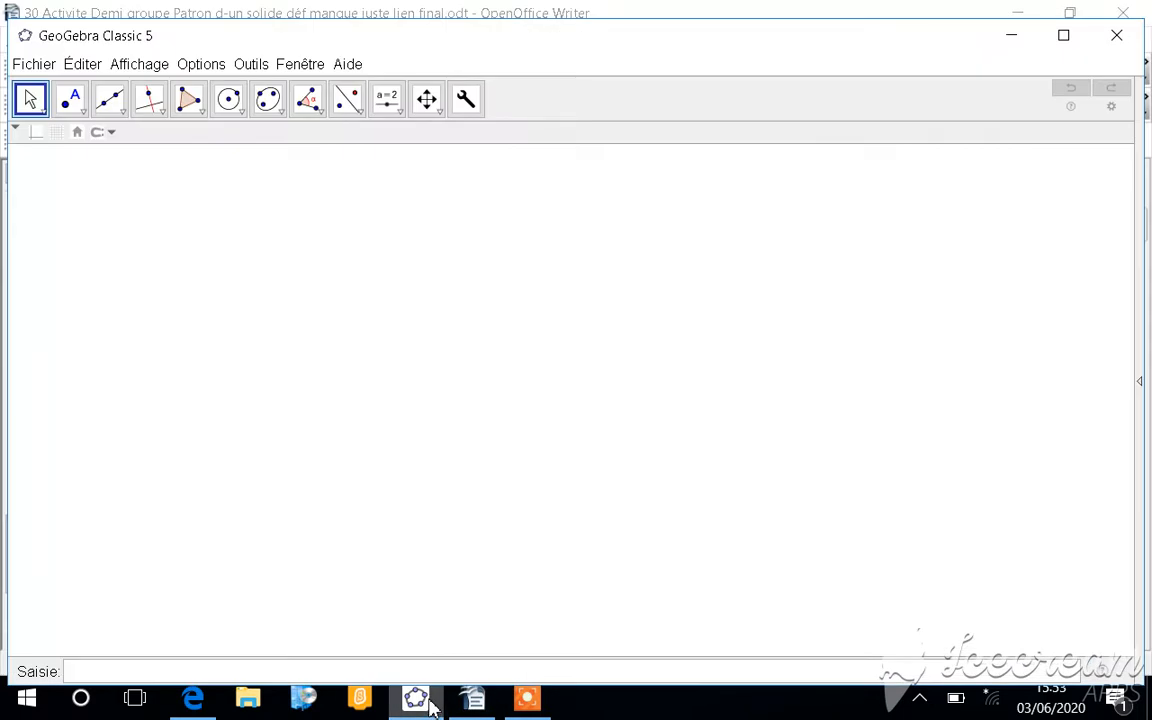
Step: Show the 3D graphics view and close the 2D graphics view so only the 3D workspace remains
click(123, 72)
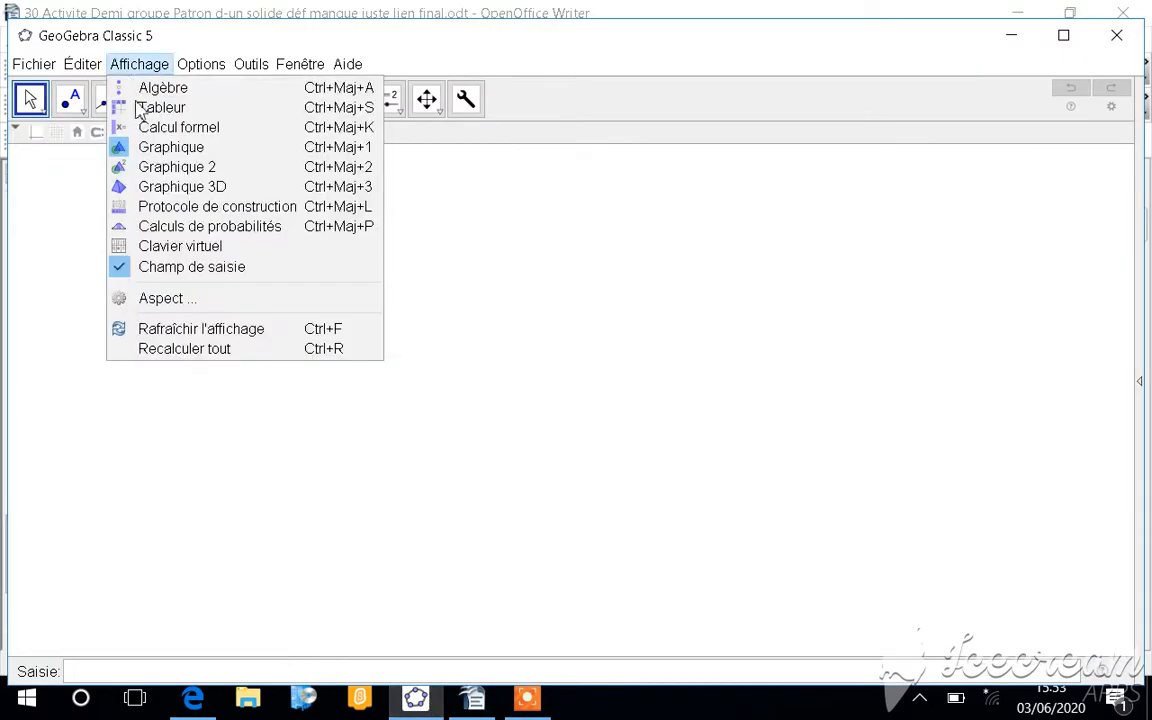
click(182, 187)
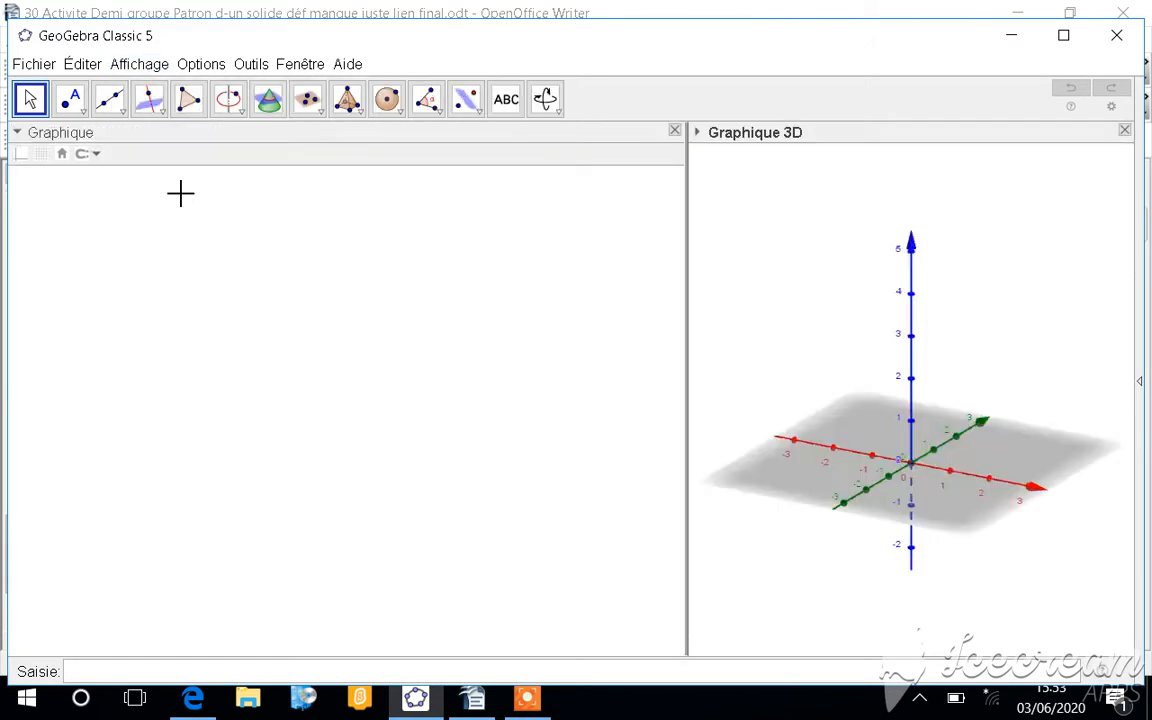
click(675, 132)
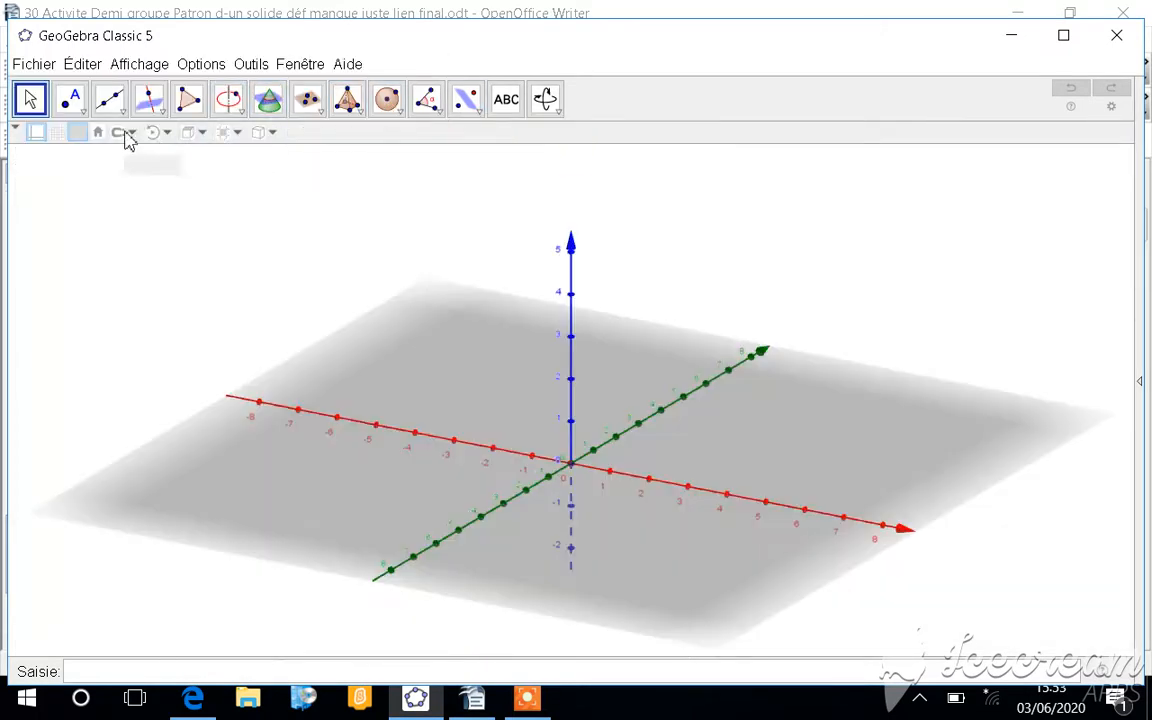
Step: Place a free point A on the horizontal plane, behind the negative x-axis and near the origin
click(126, 118)
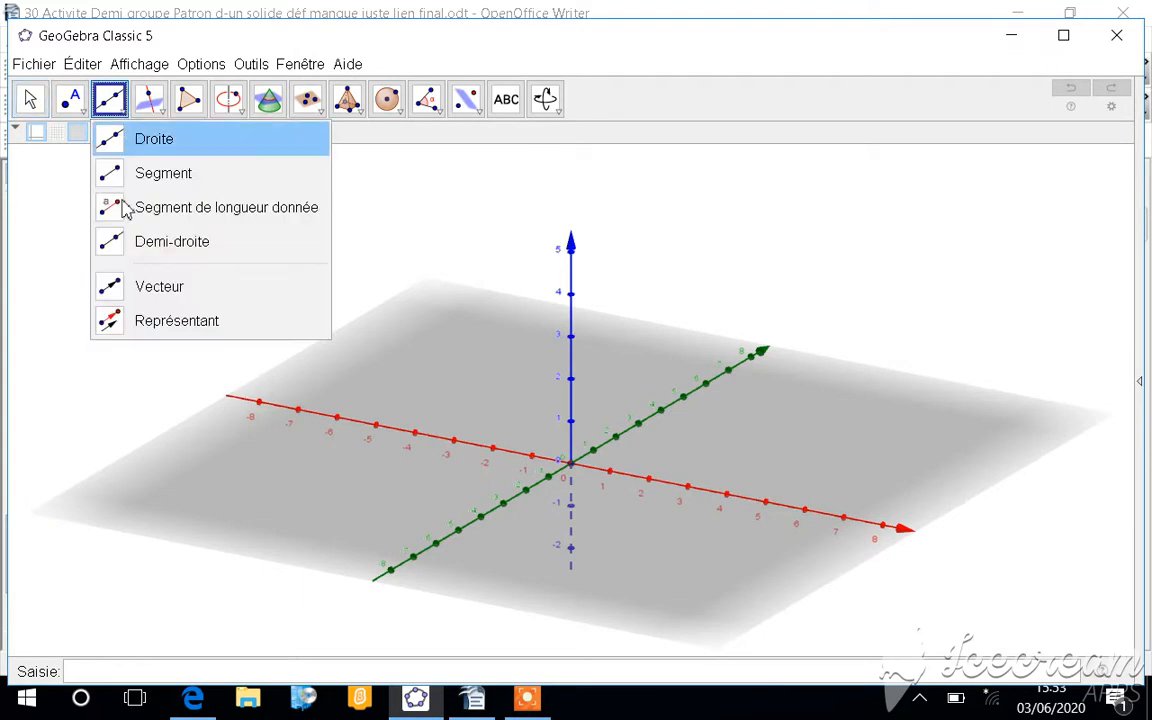
mouse_move(78, 110)
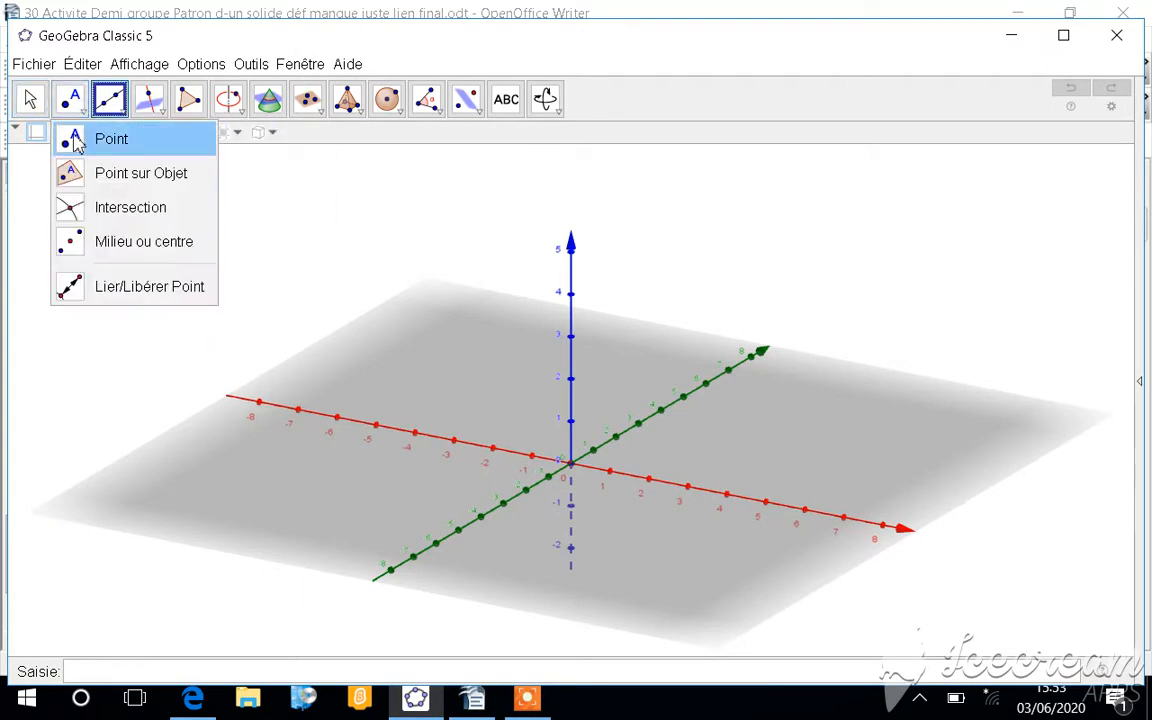
click(105, 139)
click(506, 428)
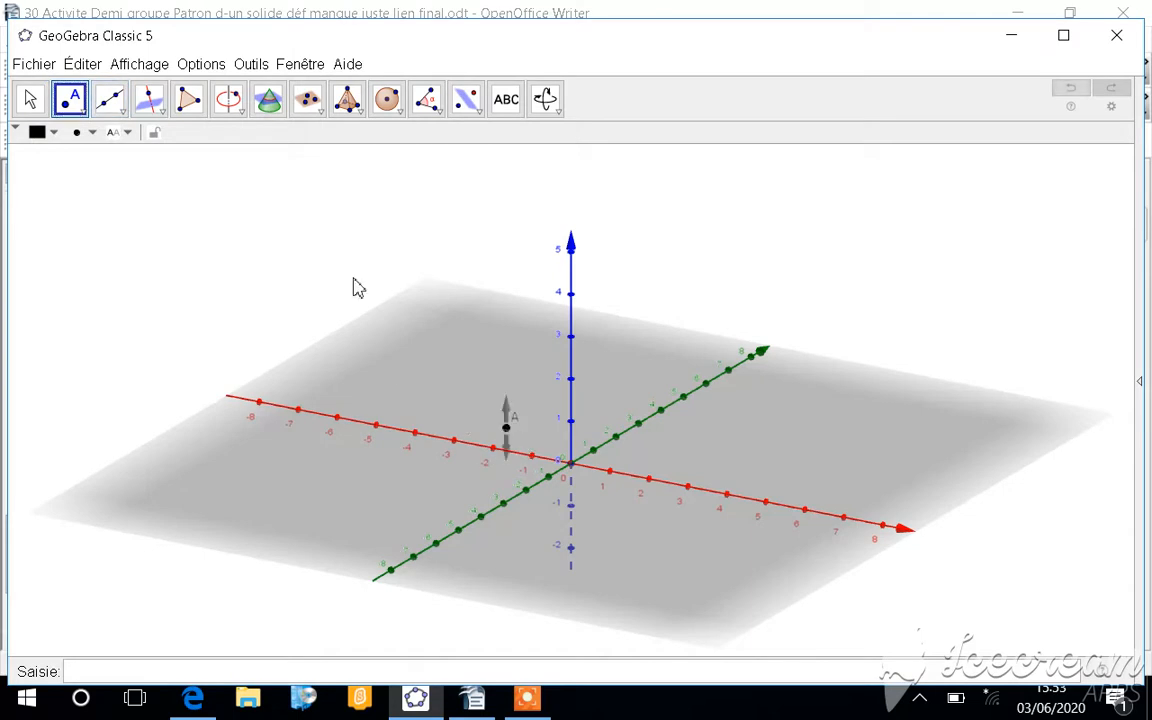
Step: Draw a segment of given length 6 starting from point A
click(126, 112)
click(142, 212)
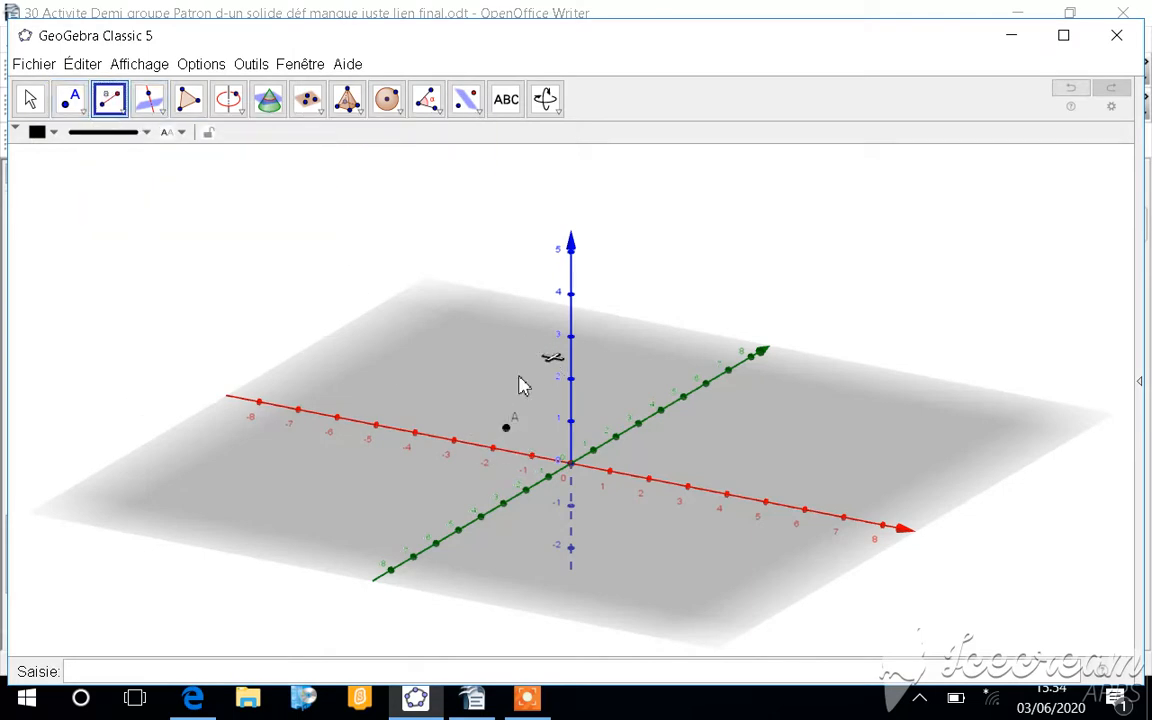
click(506, 430)
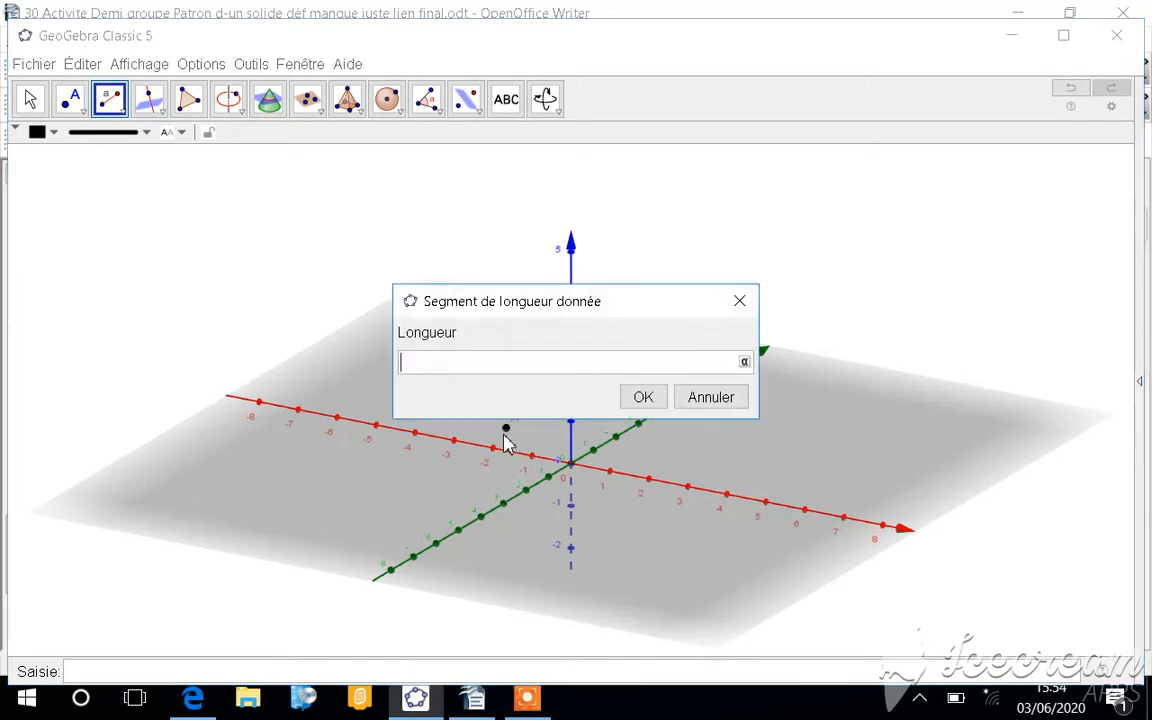
text(6.7)
key(Return)
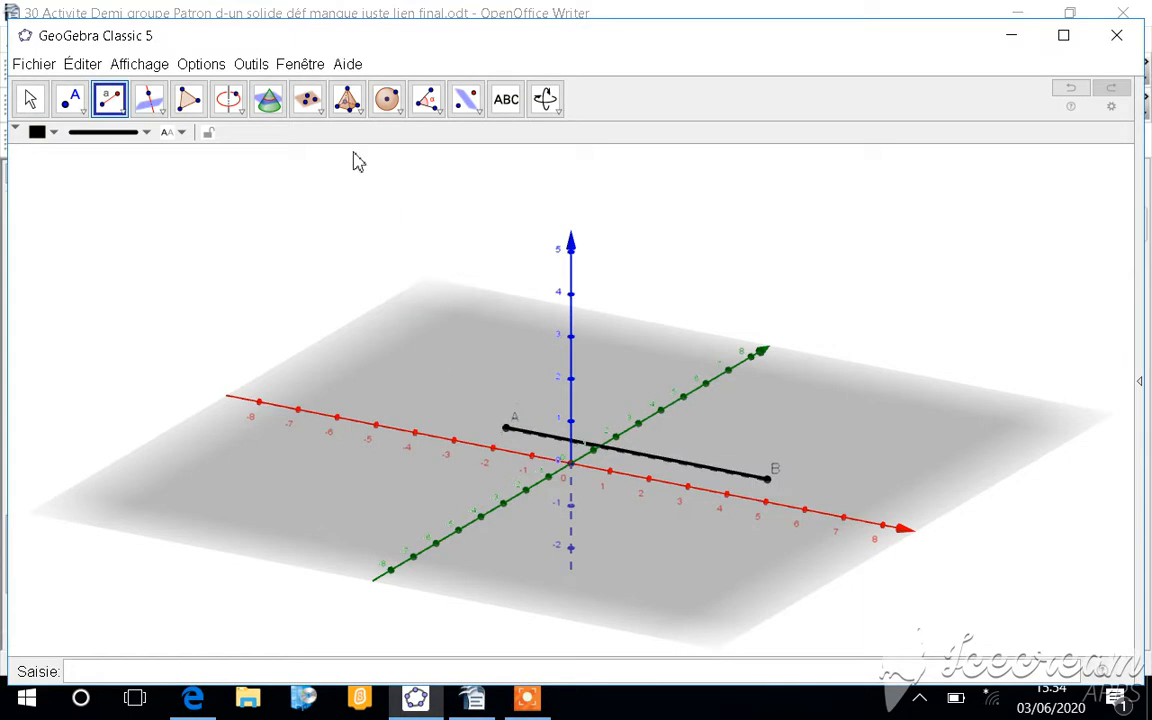
Step: Create a cylinder with segment AB as its axis and a radius of 2.3
click(360, 105)
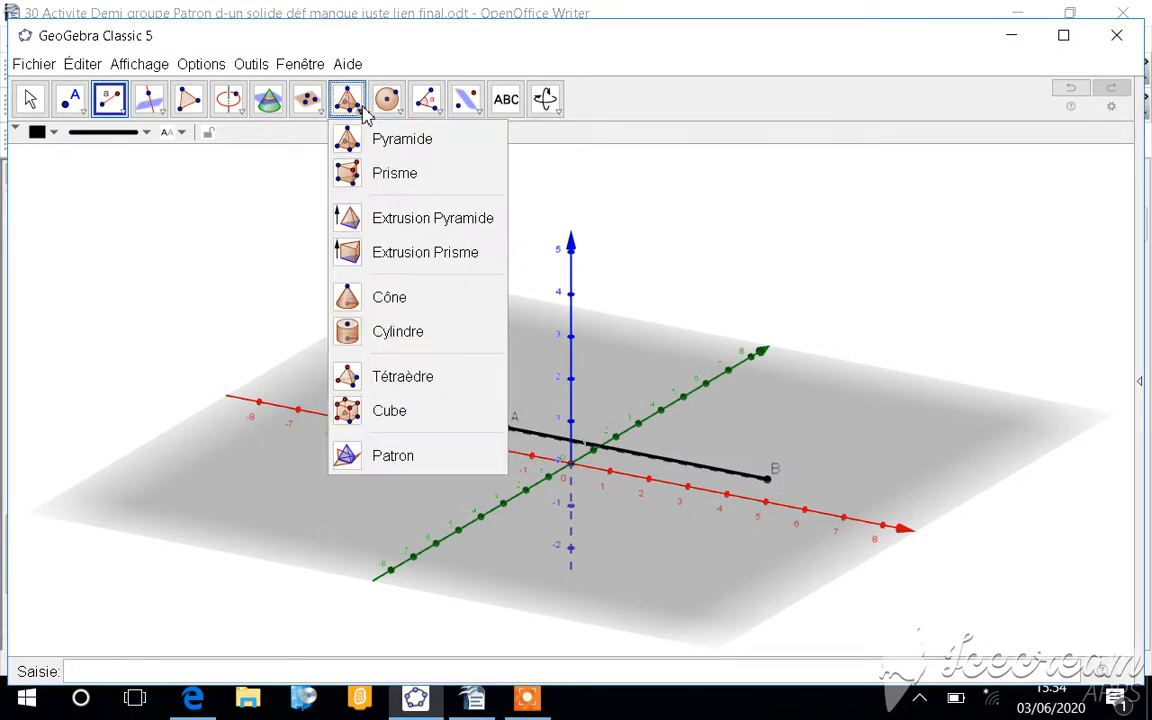
click(380, 332)
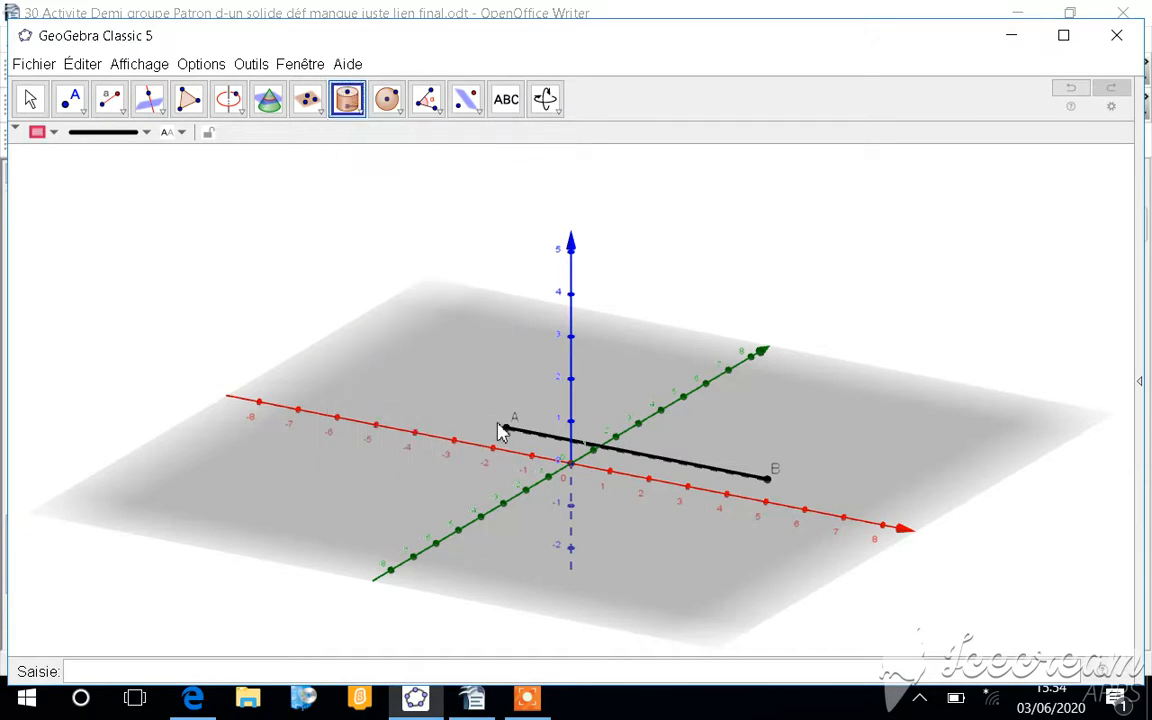
click(772, 477)
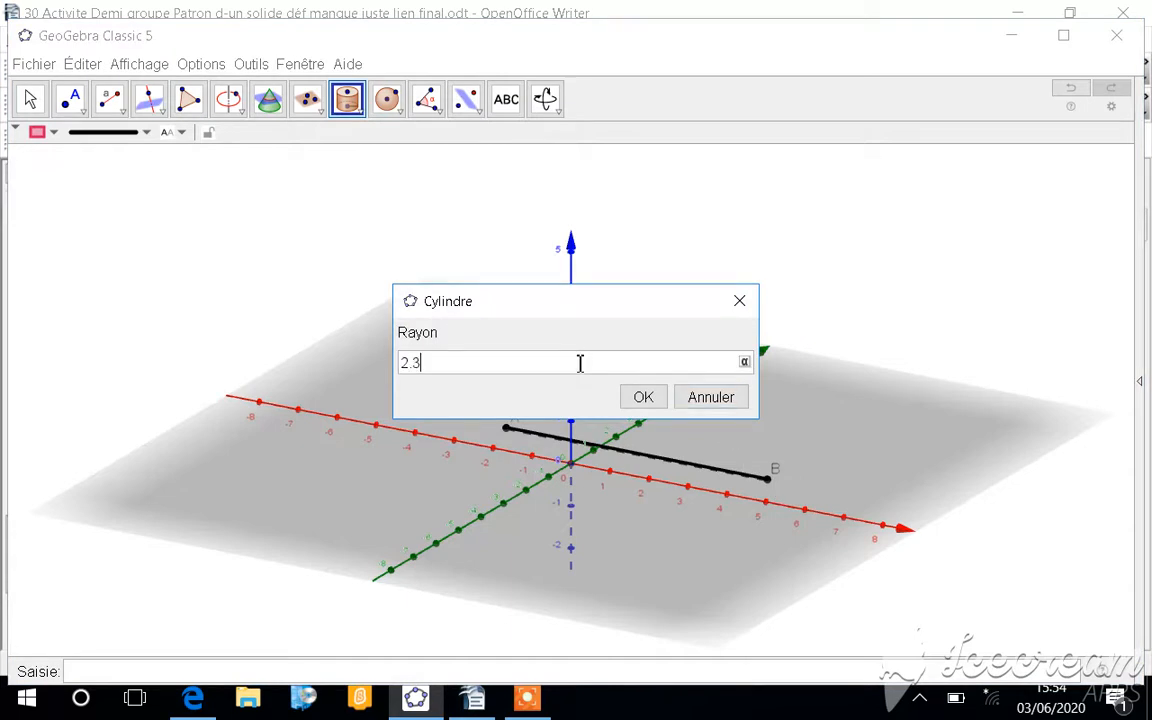
key(Return)
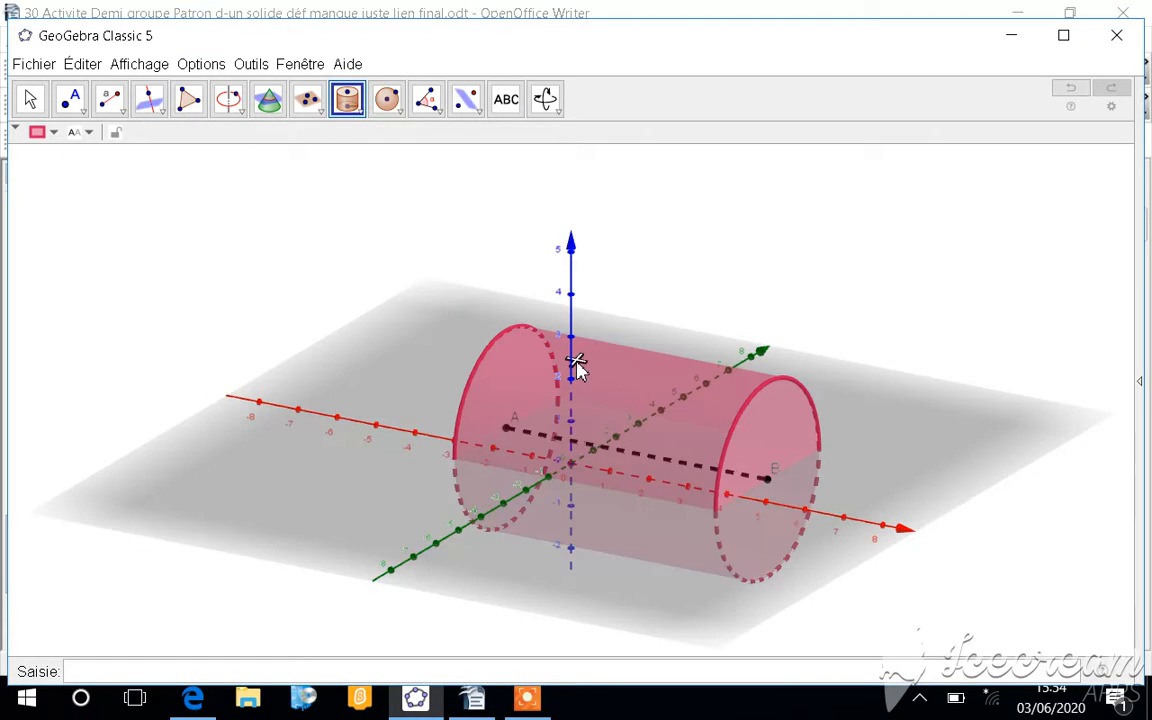
Step: Rotate the 3D view until the cylinder appears upright with A above B, and activate the Patron (net) tool
click(561, 117)
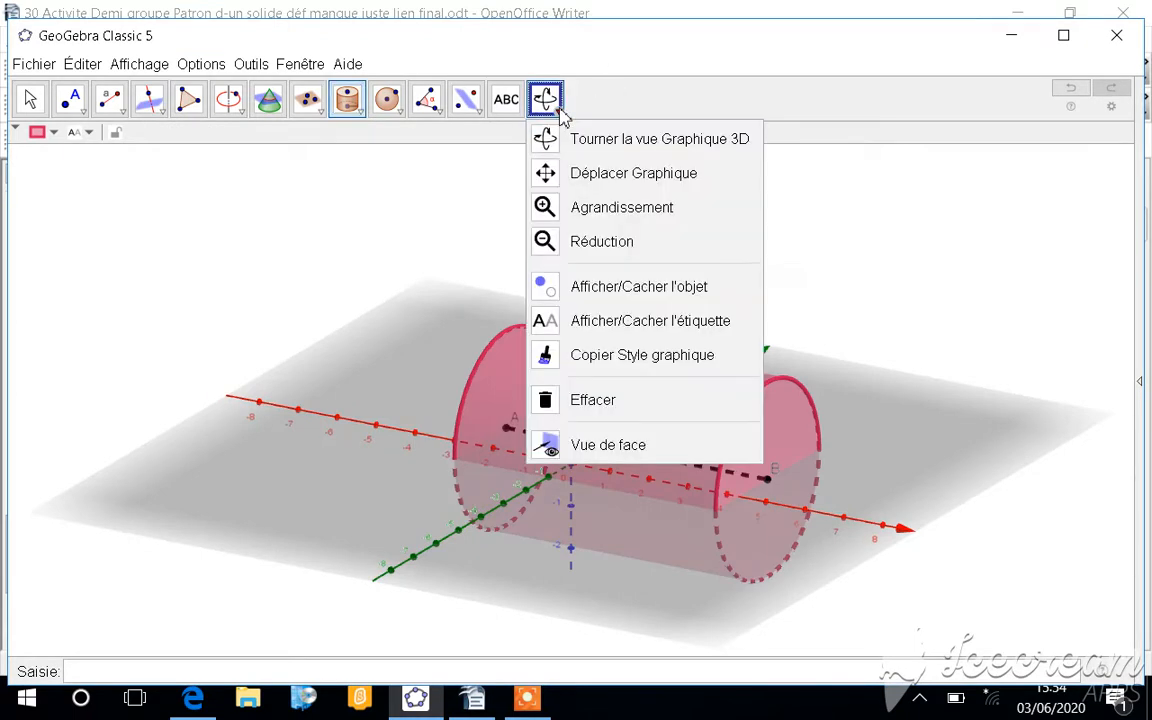
click(572, 158)
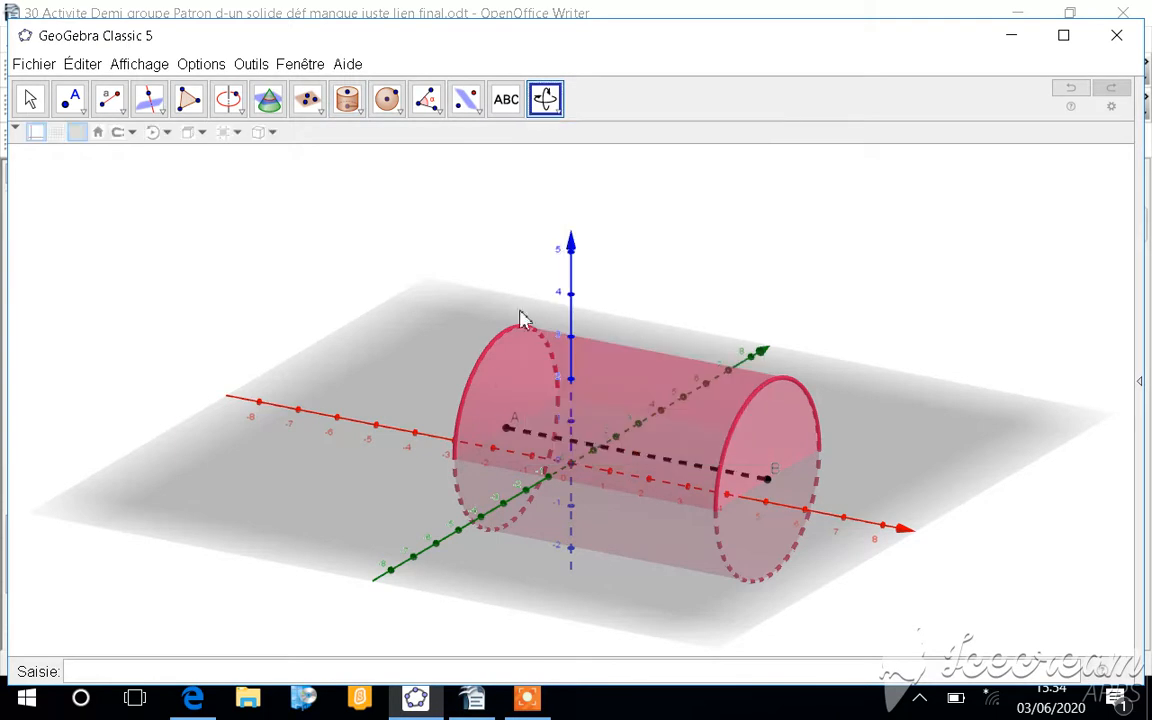
drag(522, 386, 606, 287)
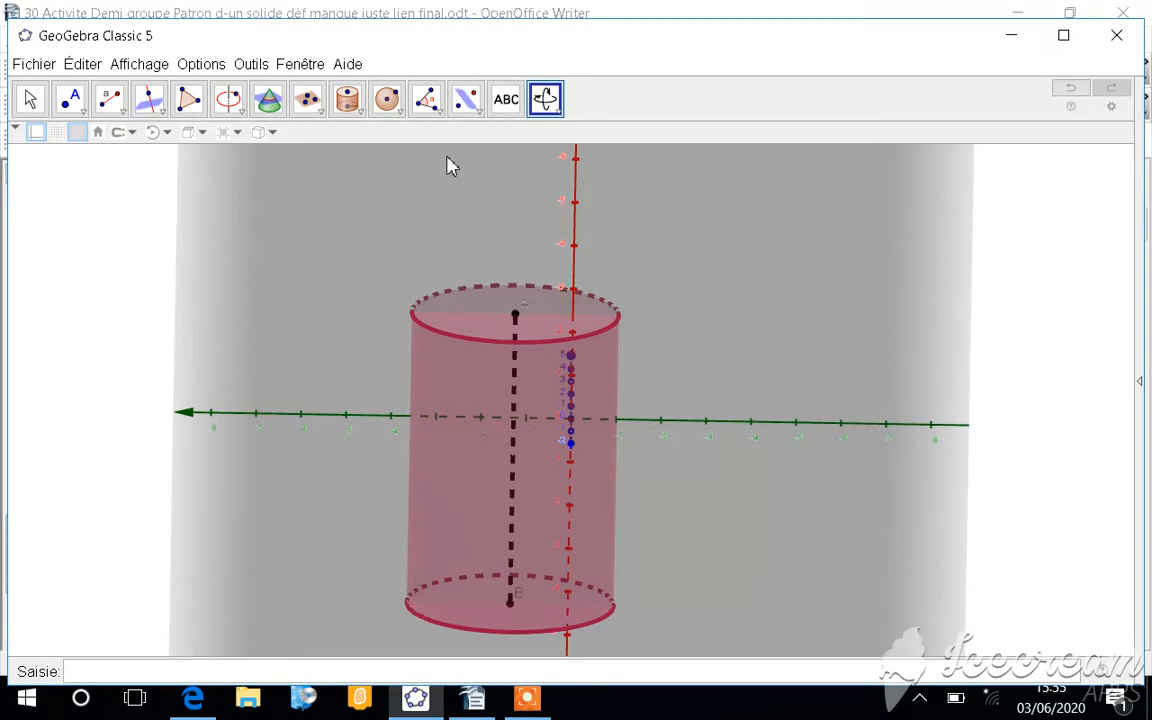
click(352, 104)
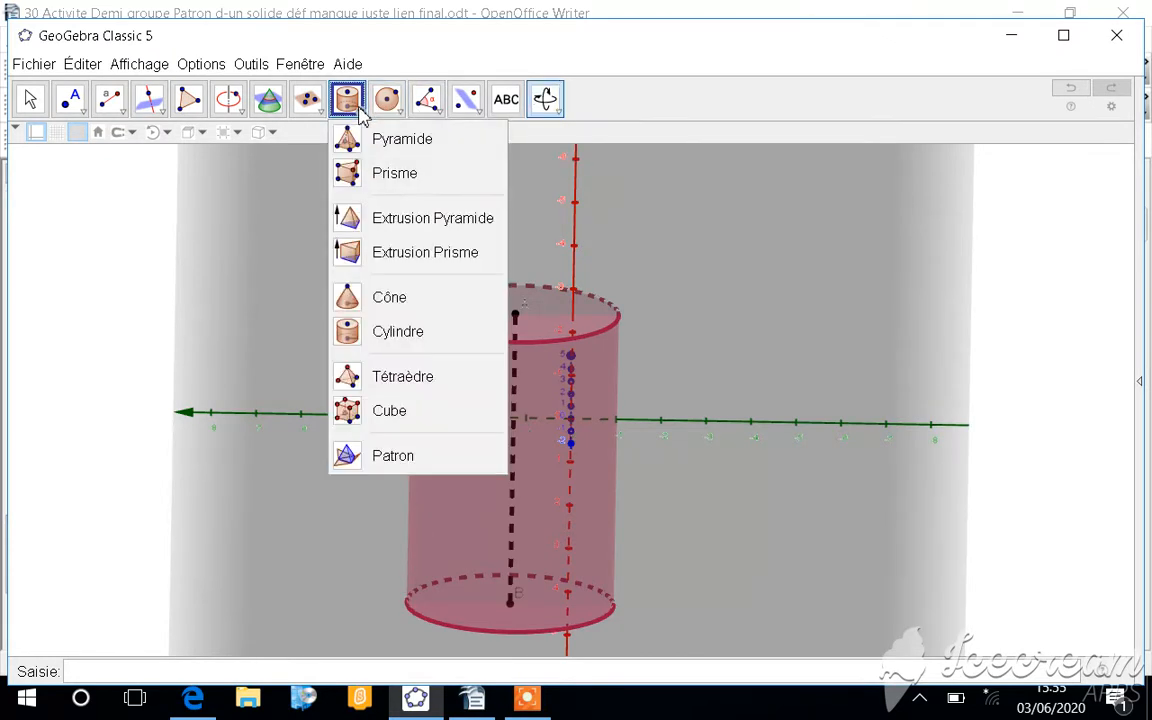
click(378, 456)
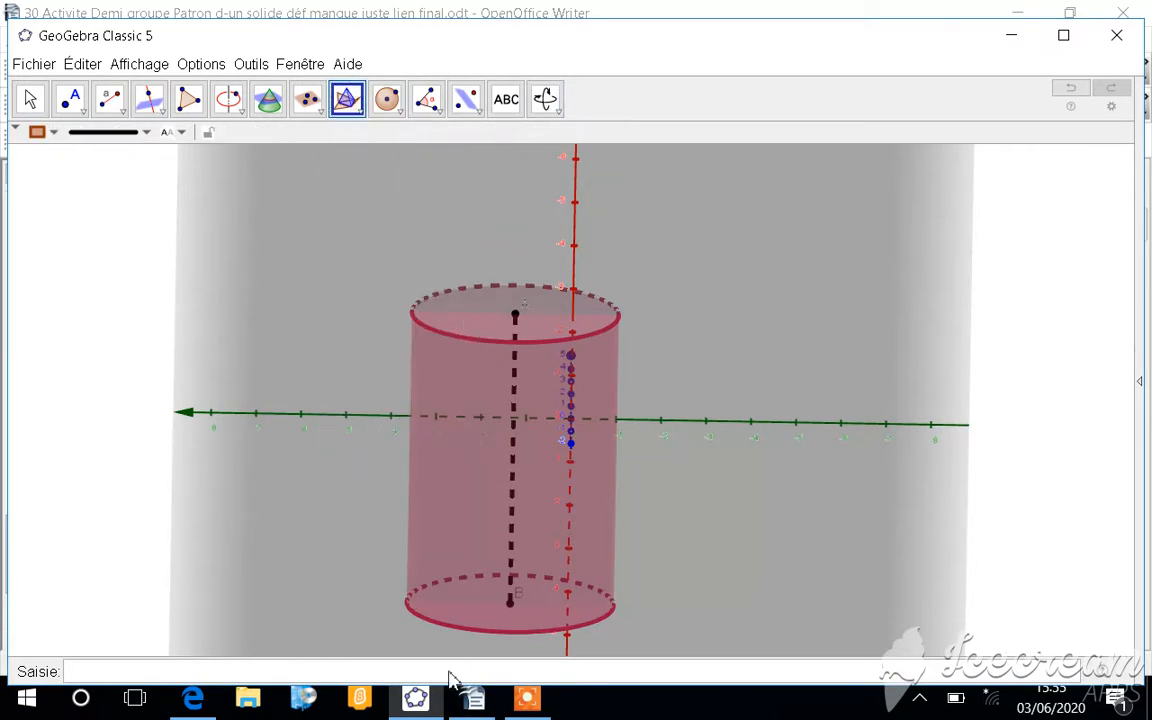
Step: Switch to OpenOffice Writer and add empty lines below the "Tuto GeoGebra" line until the cursor reaches a second page
click(475, 700)
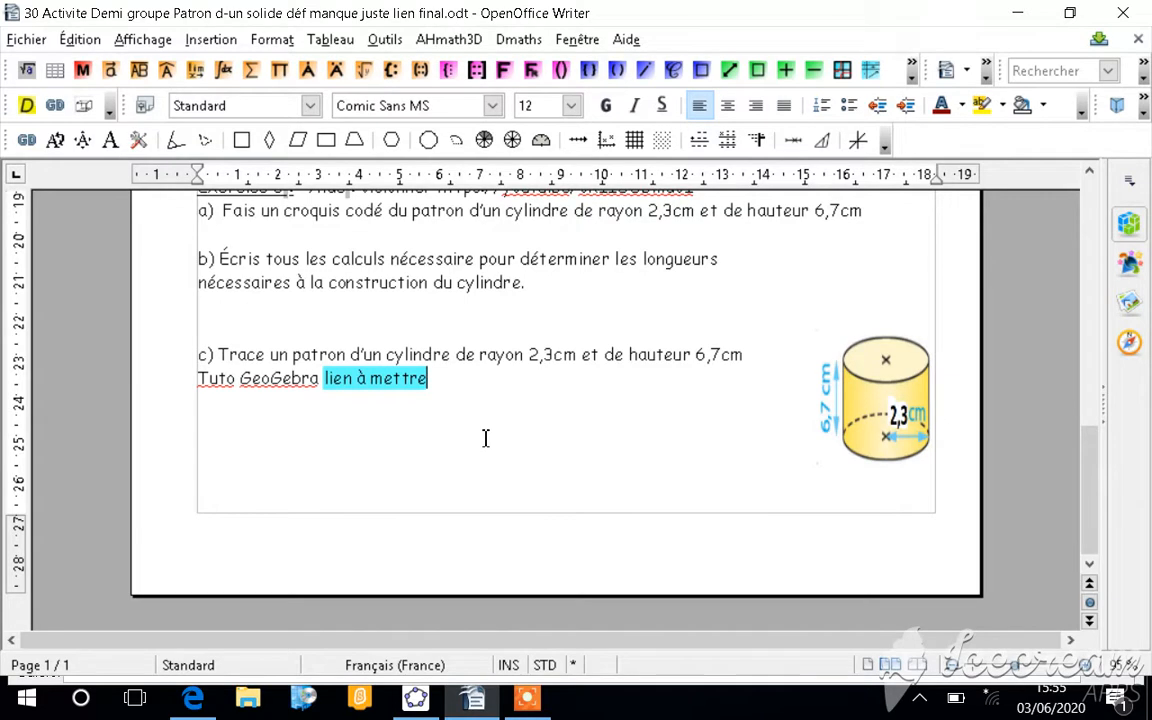
key(Return)
key(Return)
key(Return)
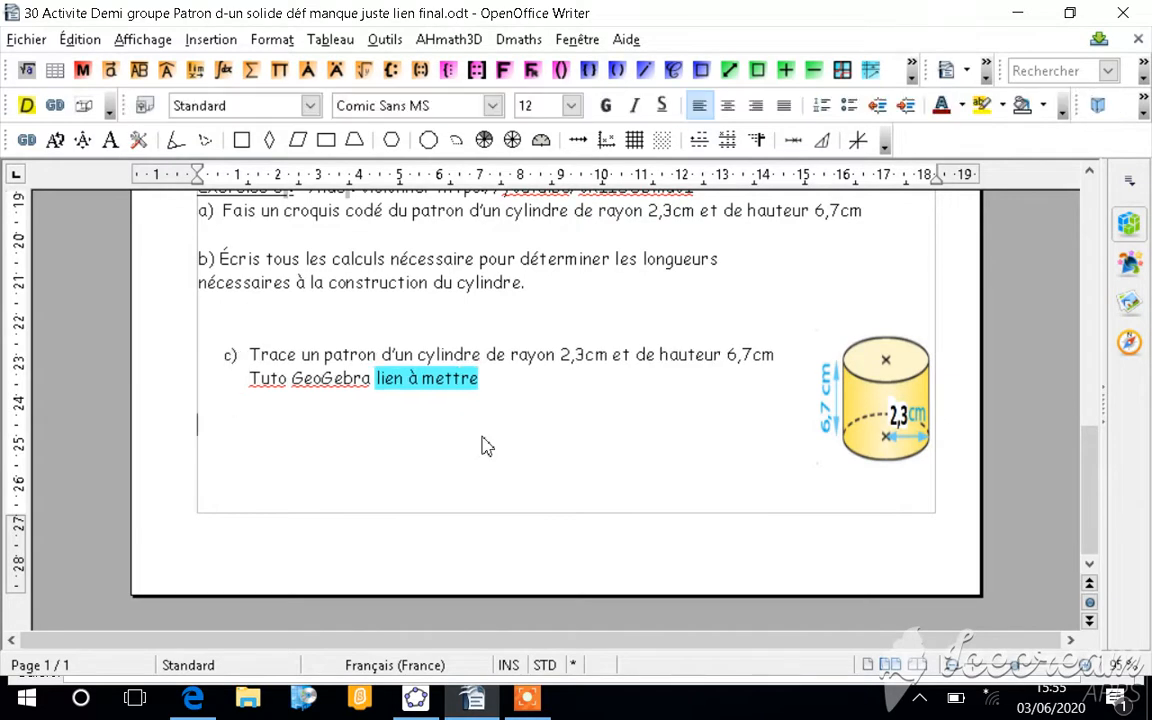
key(Return)
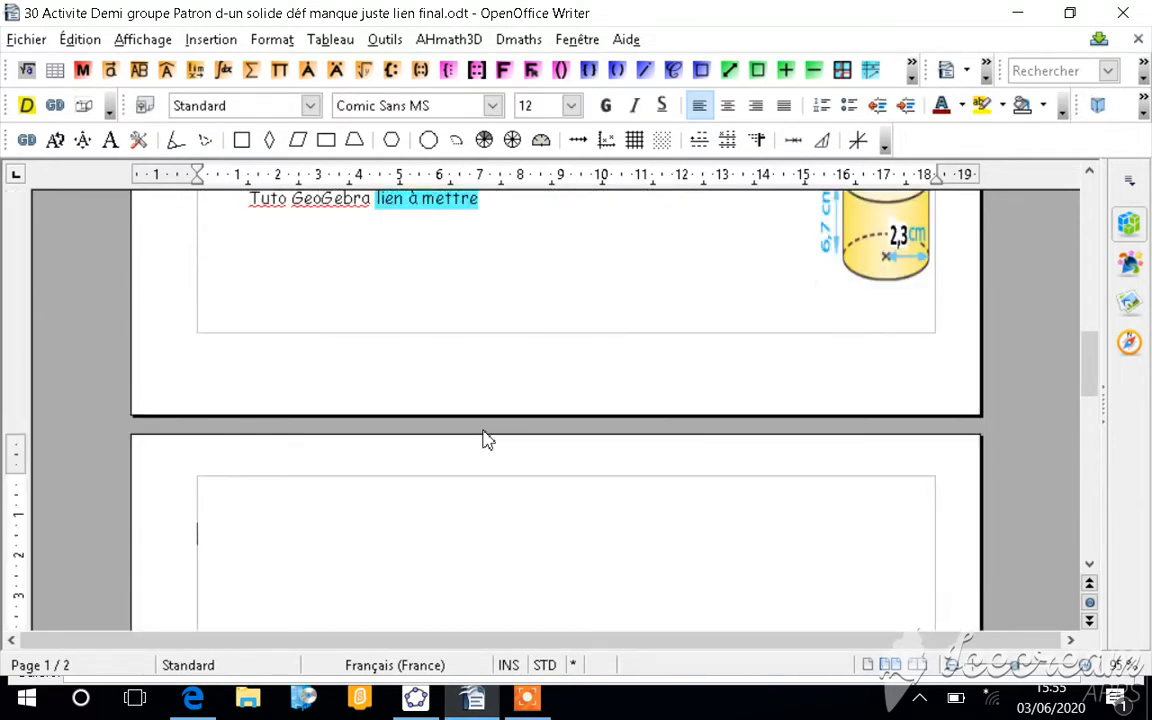
scroll(483, 440, down, 1)
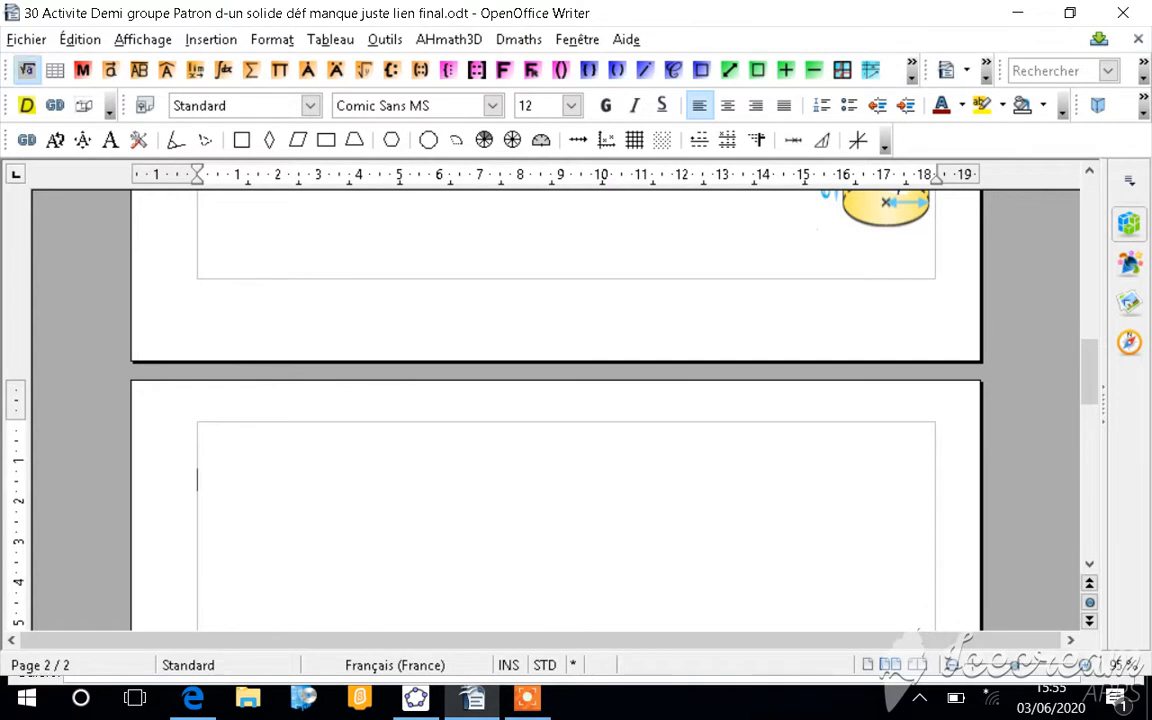
Step: Start inserting the net of a cylinder of revolution on page 2 and set its radius to 2,3 cm
click(1143, 105)
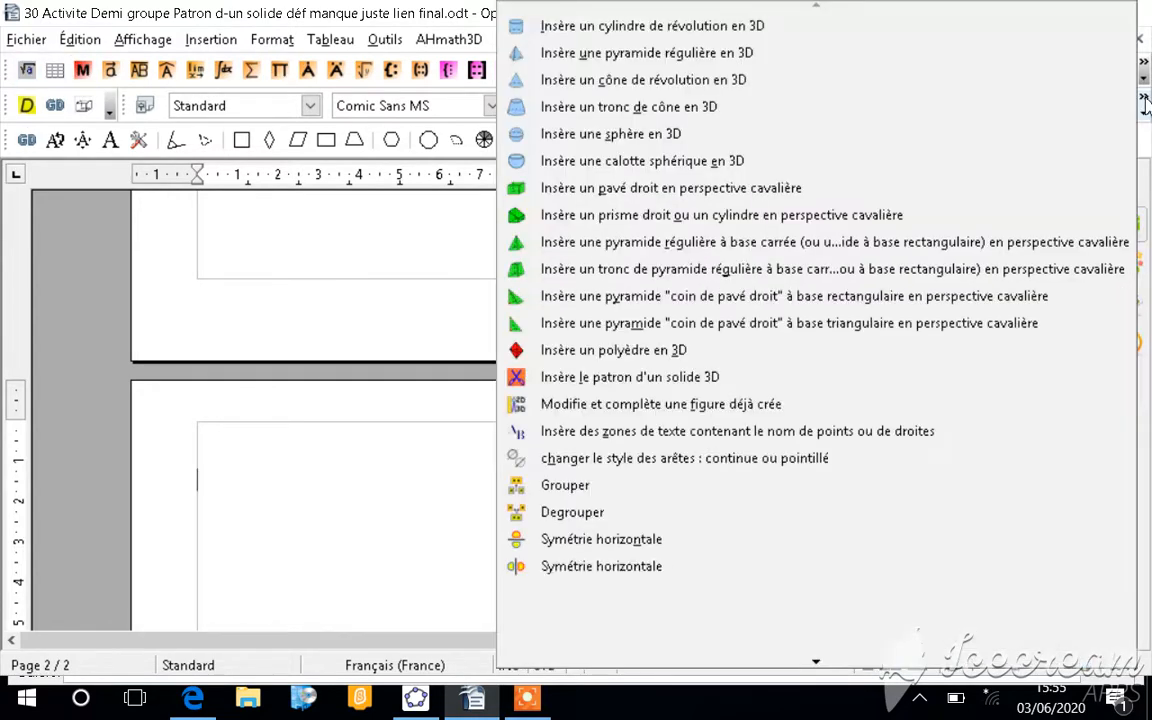
click(610, 380)
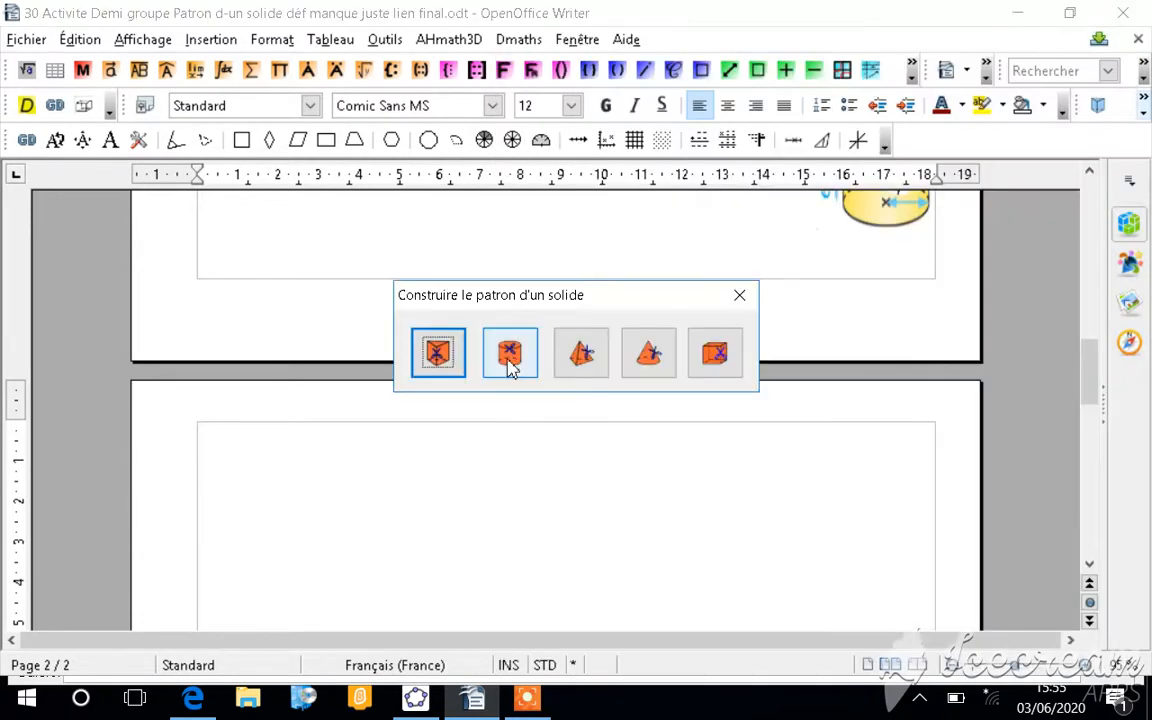
click(510, 368)
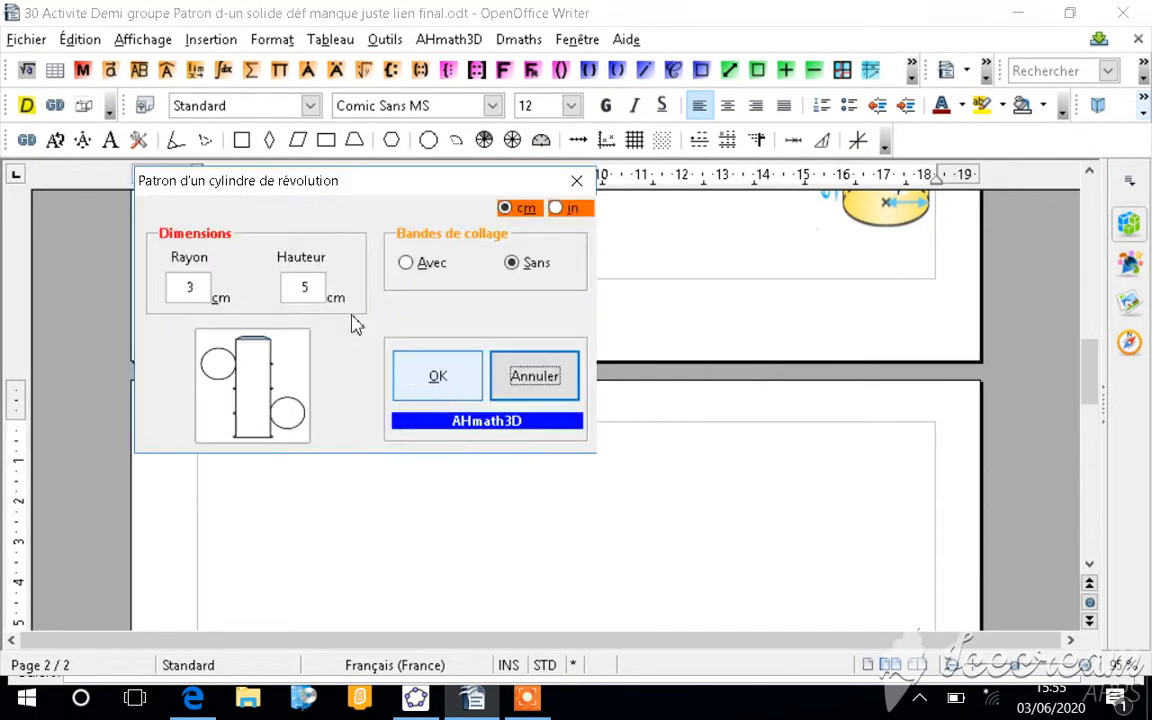
click(190, 287)
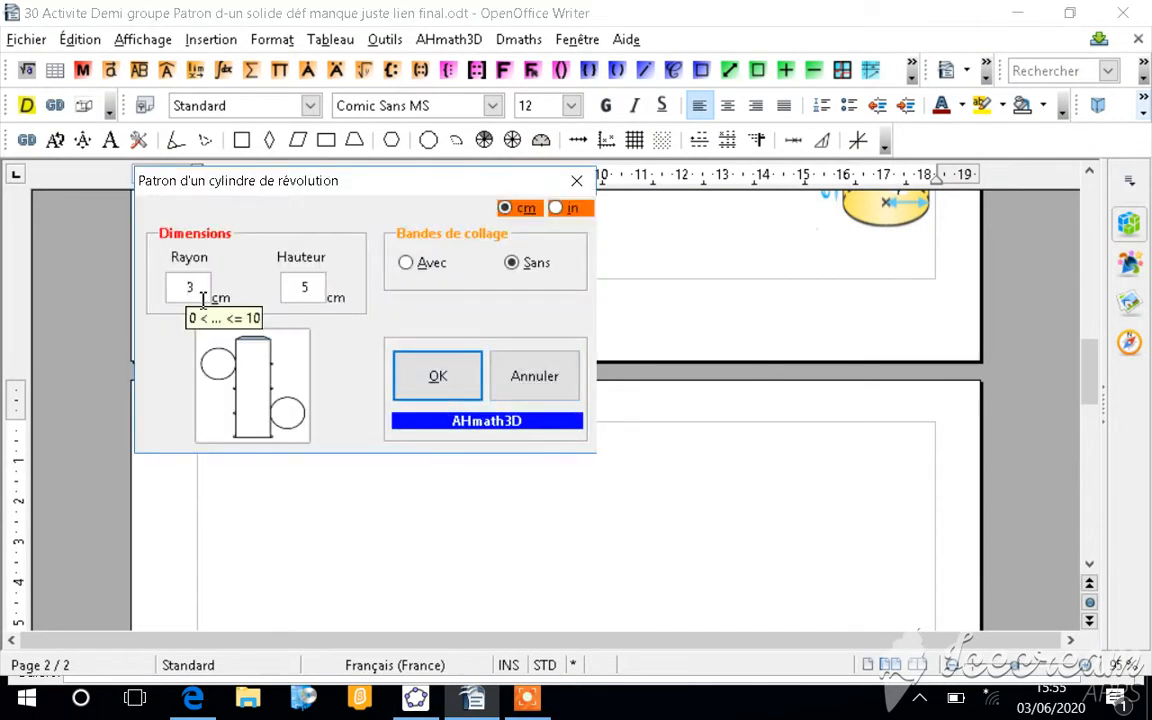
text(6)
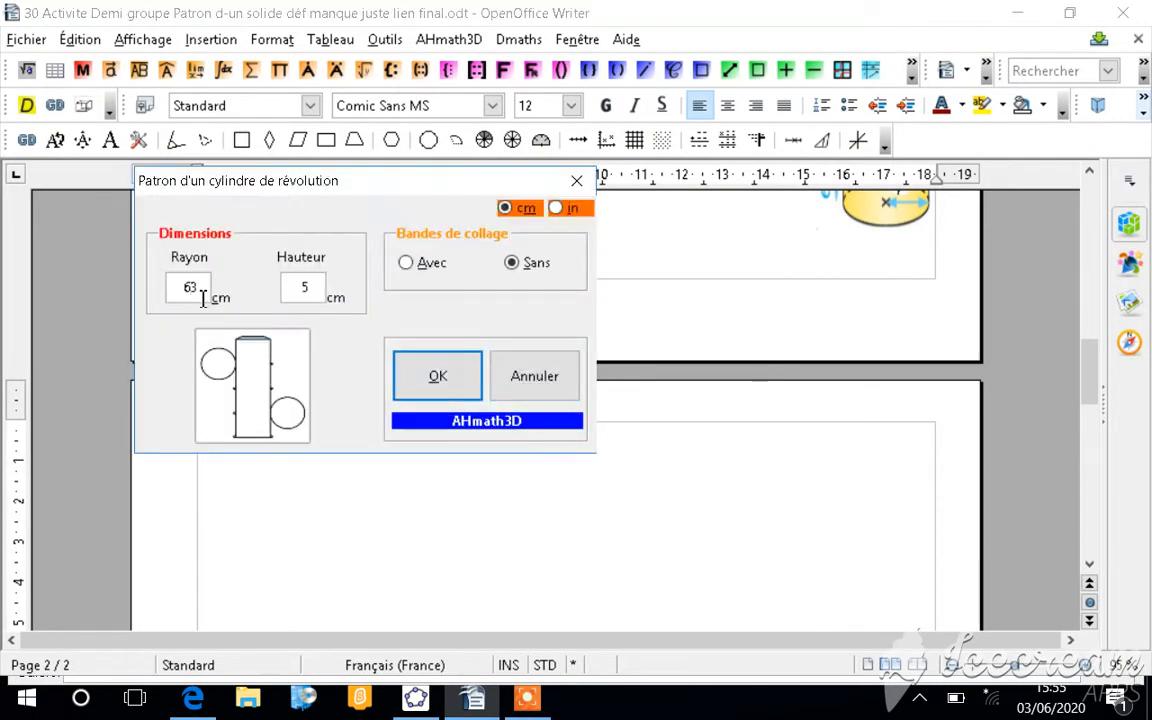
text(,)
key(Delete)
text(7)
key(BackSpace)
text(2,3)
Step: Set the cylinder net's height to 6,7 cm and insert the net without glue tabs
click(302, 287)
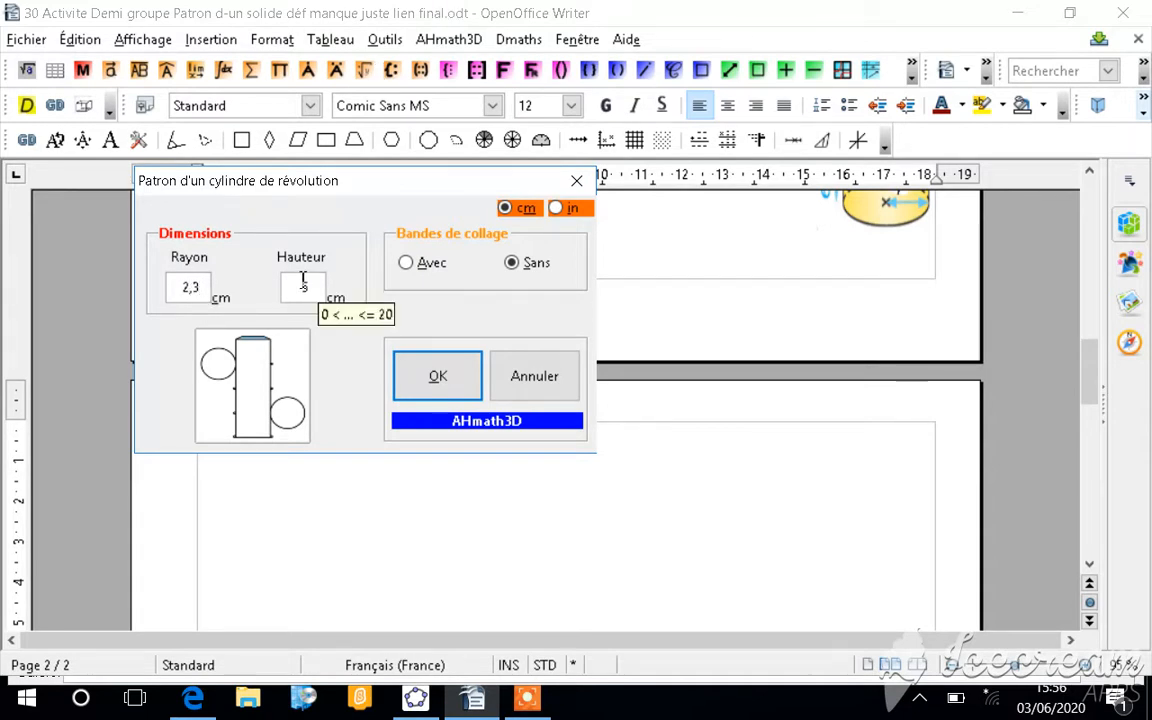
text(6)
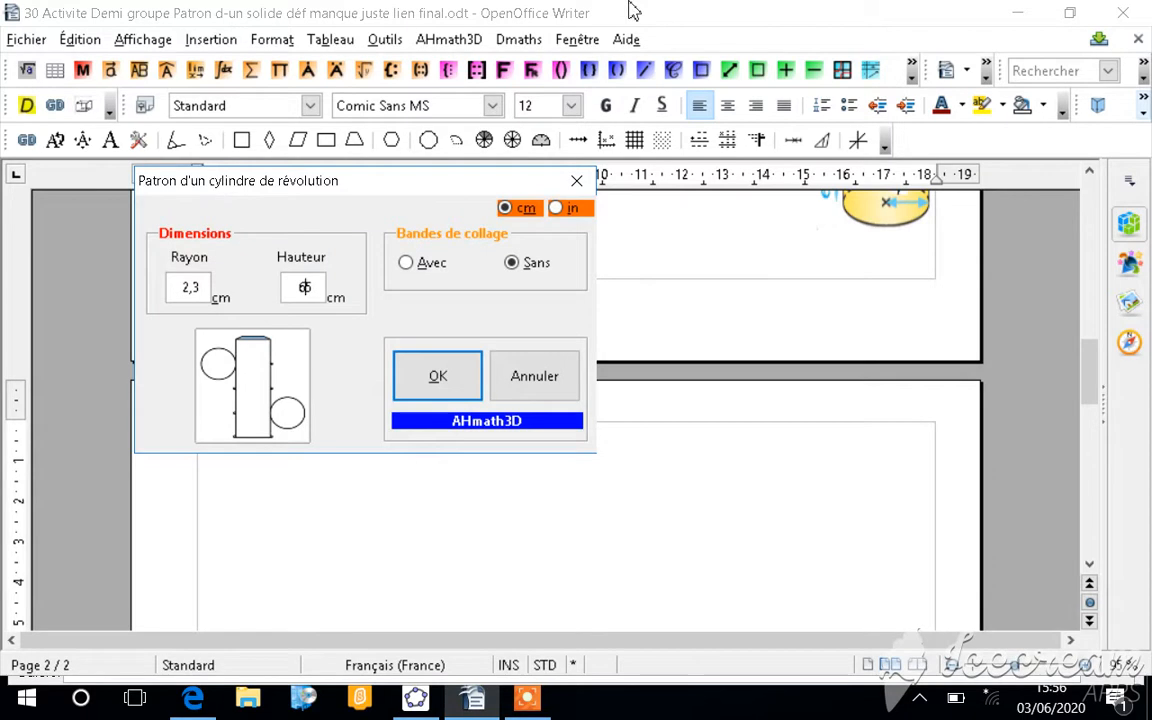
text(,7)
key(Delete)
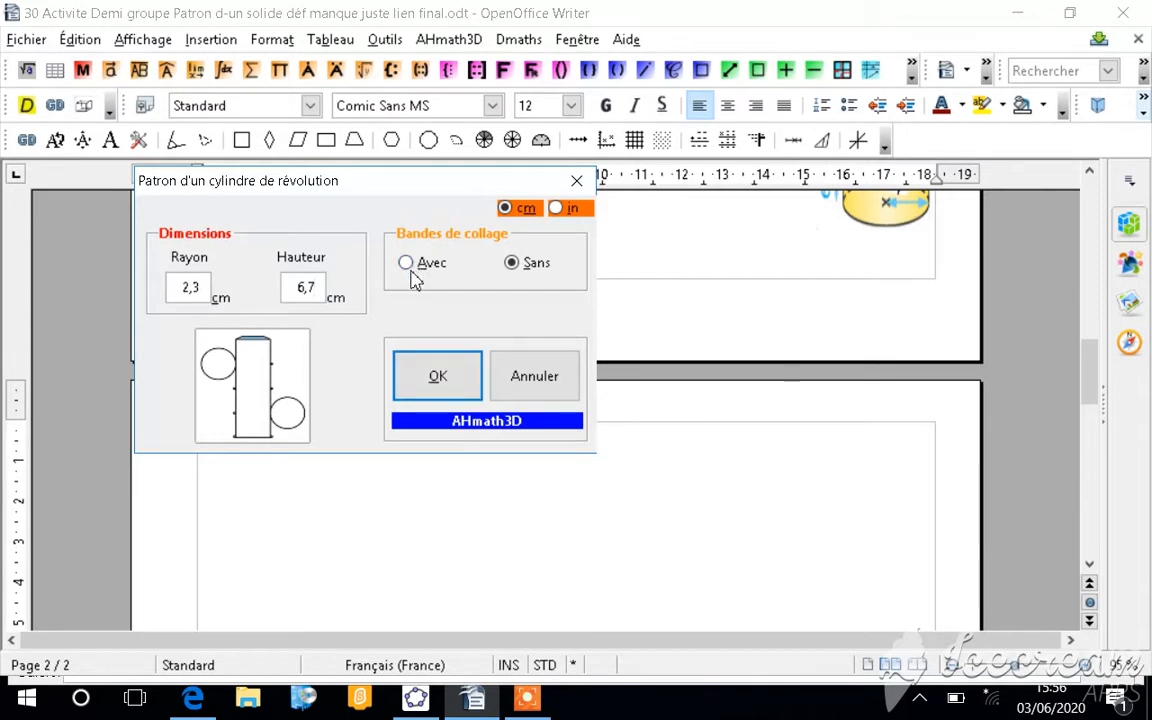
click(442, 380)
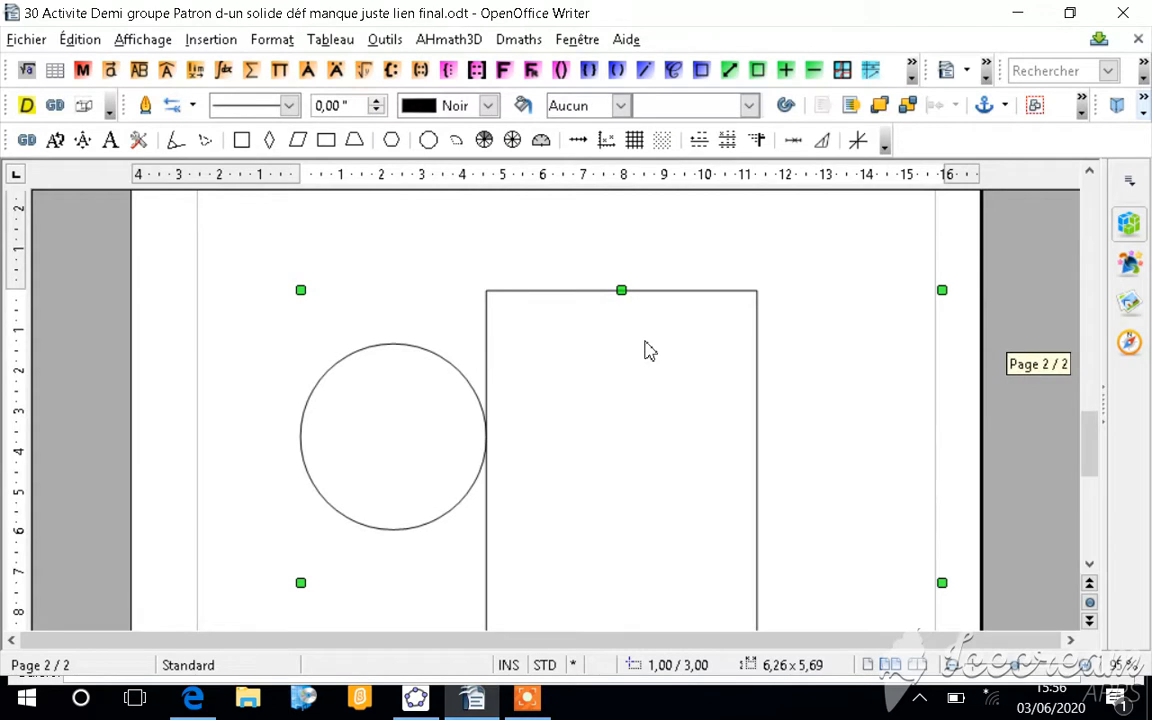
Step: Examine the inserted cylinder net on page 2, checking its rectangle and both circles
scroll(645, 350, down, 4)
scroll(645, 350, down, 4)
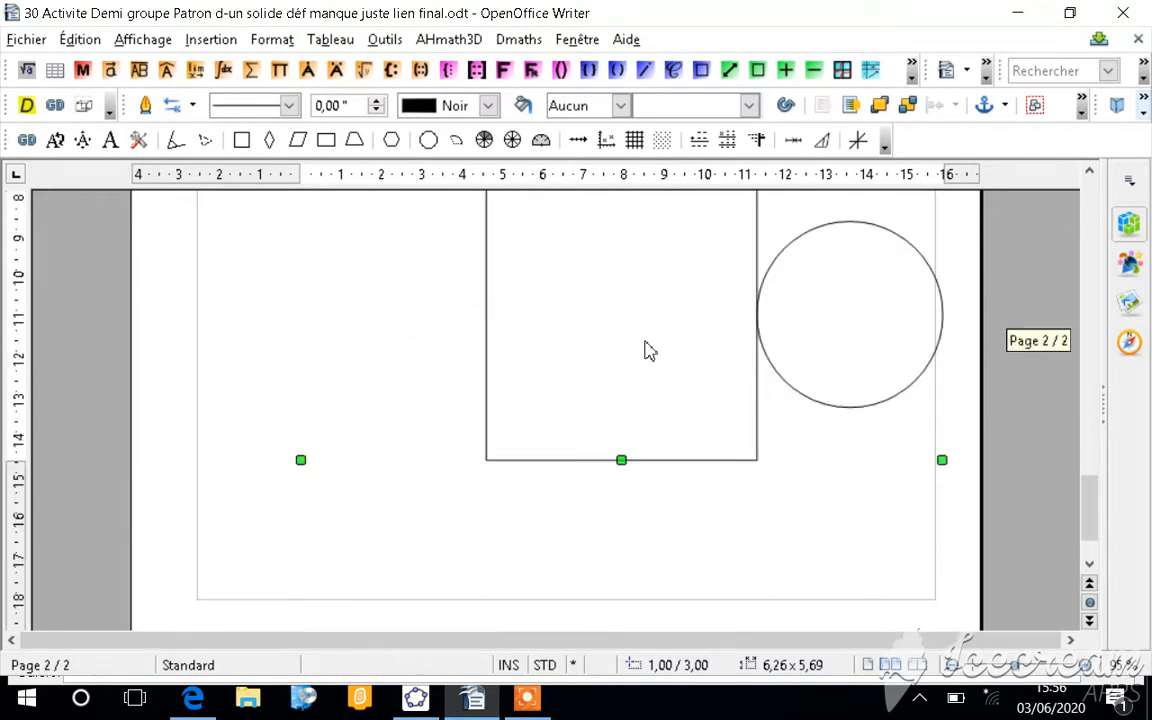
scroll(645, 350, up, 6)
scroll(645, 321, up, 2)
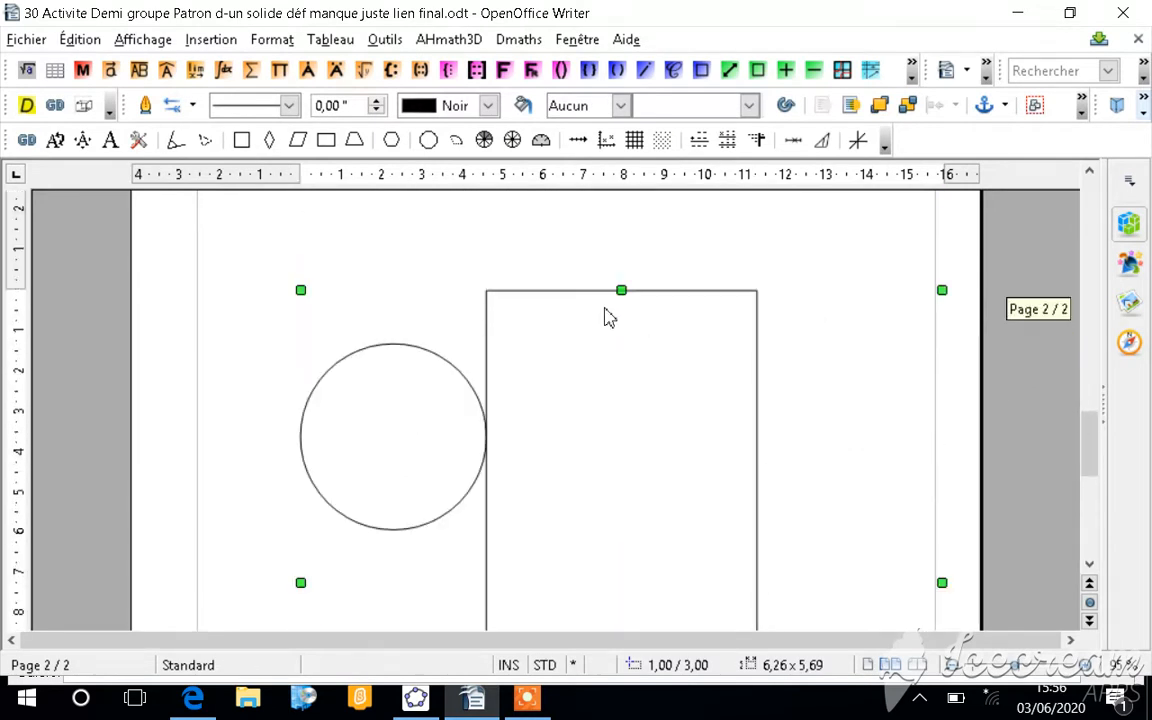
right_click(605, 309)
click(542, 514)
scroll(542, 514, down, 3)
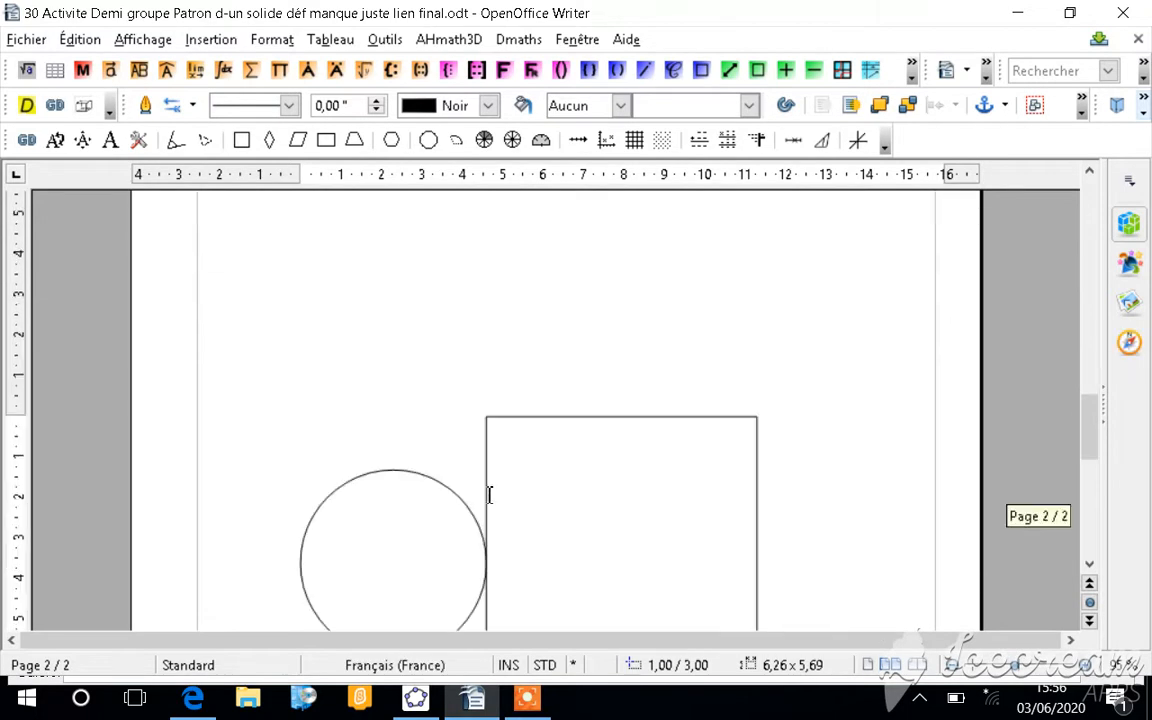
click(487, 432)
scroll(489, 435, down, 4)
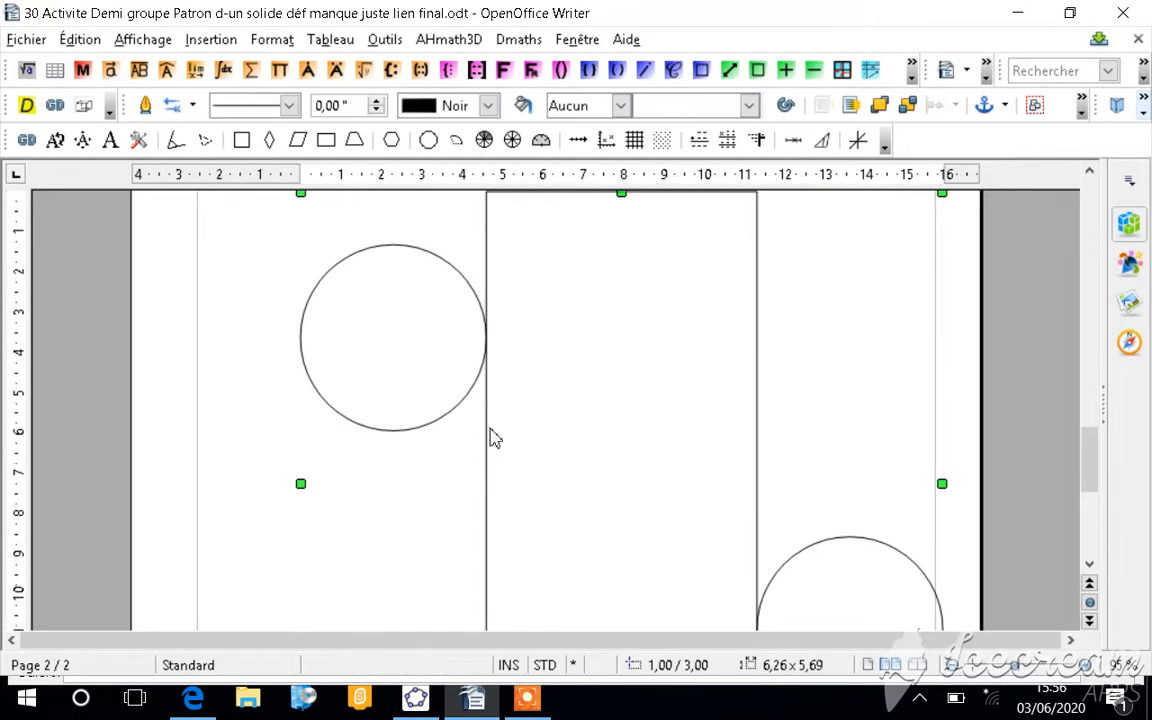
Step: Rotate the inserted cylinder net by 90 degrees about its centre
right_click(490, 437)
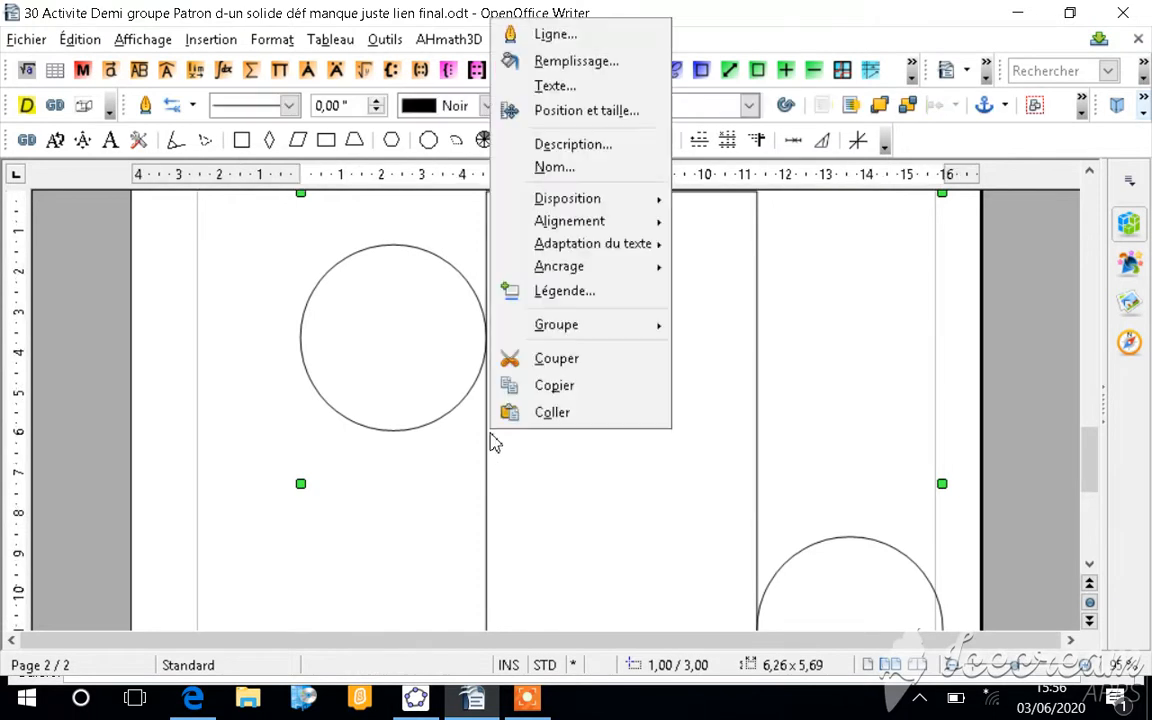
click(617, 120)
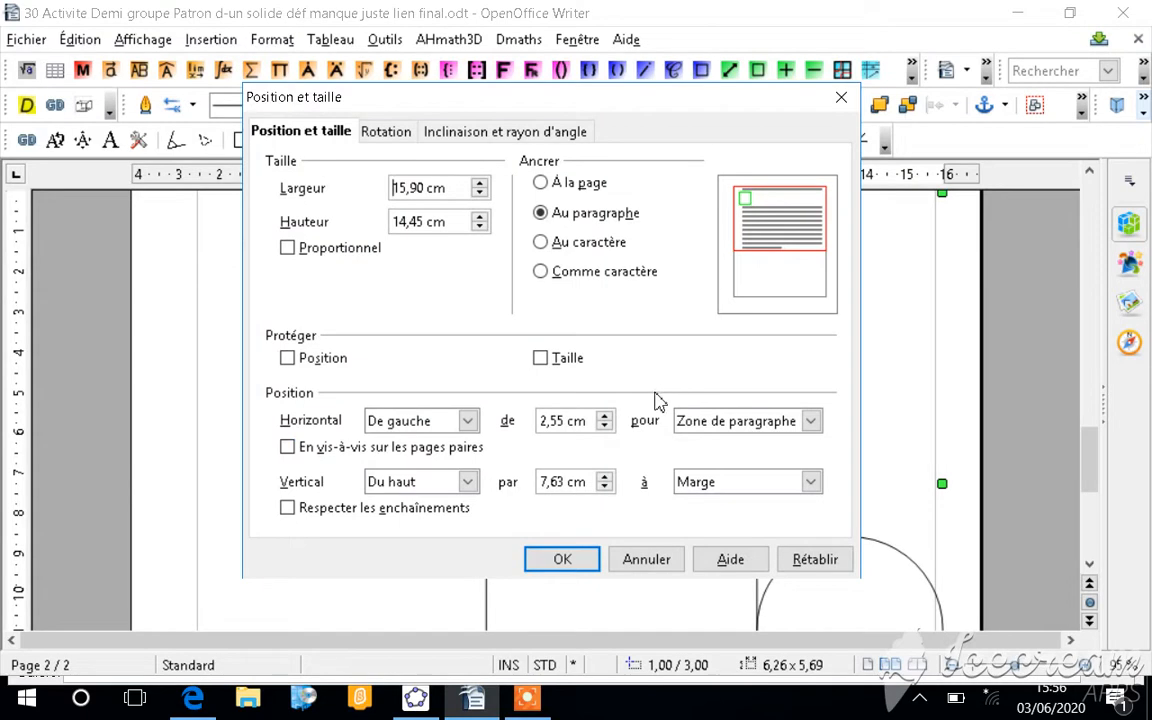
click(390, 135)
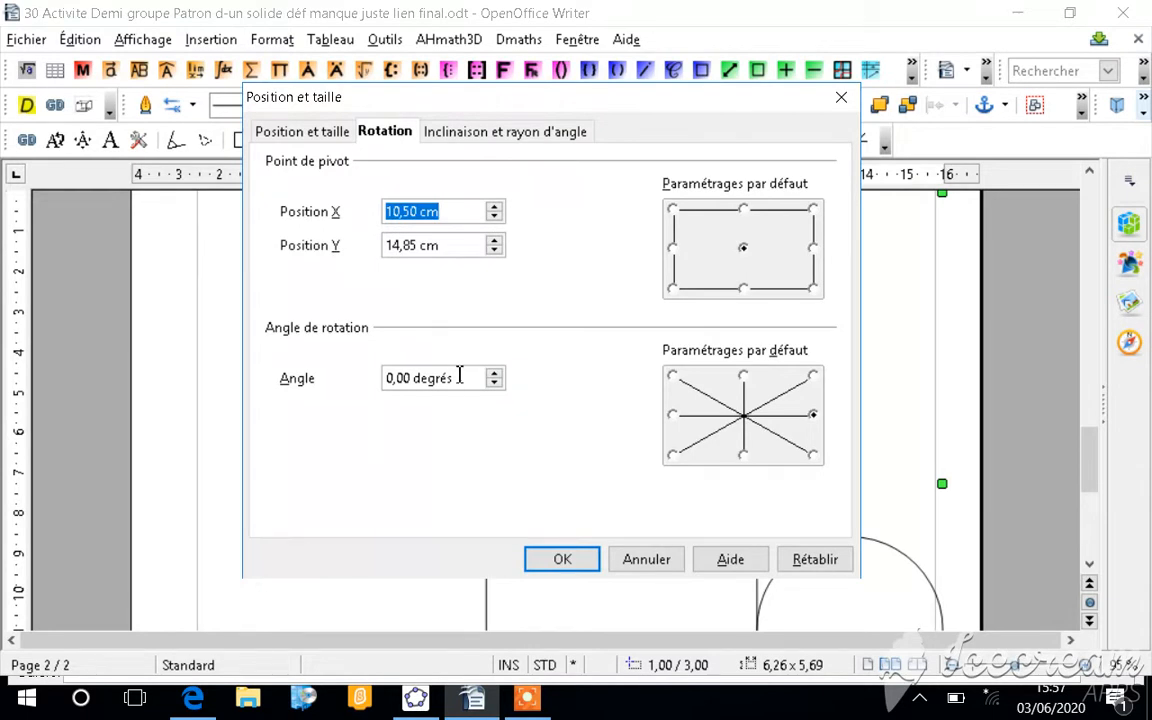
drag(459, 376, 329, 386)
text(90)
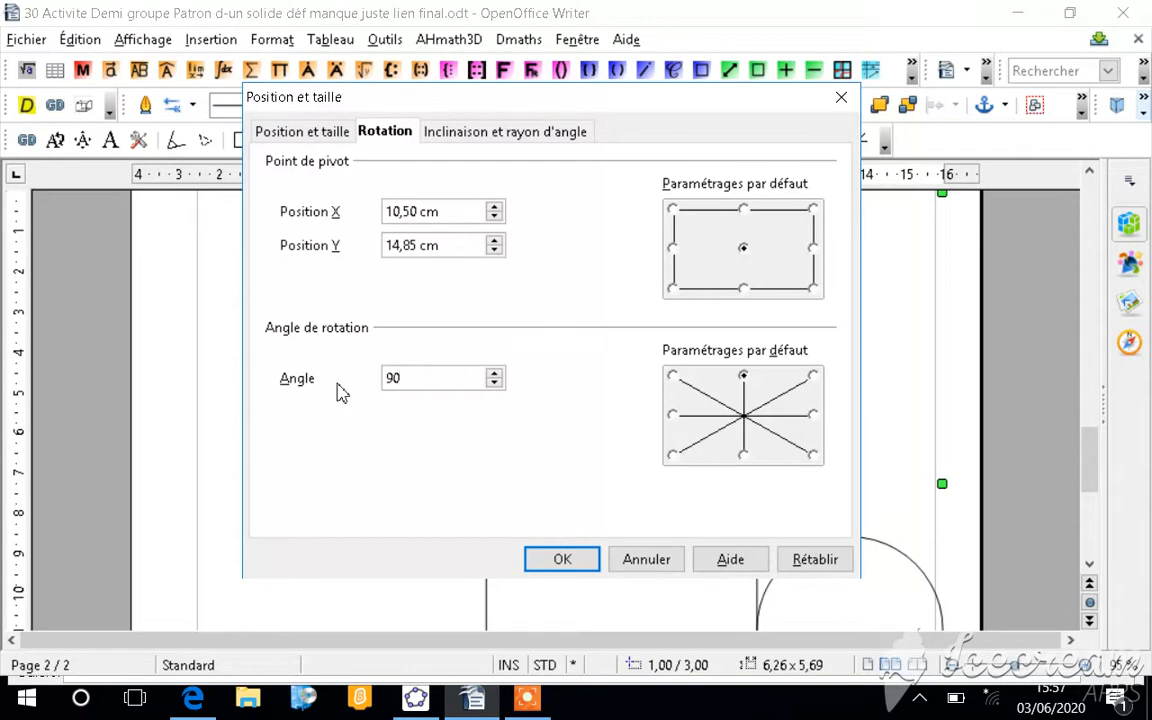
key(Return)
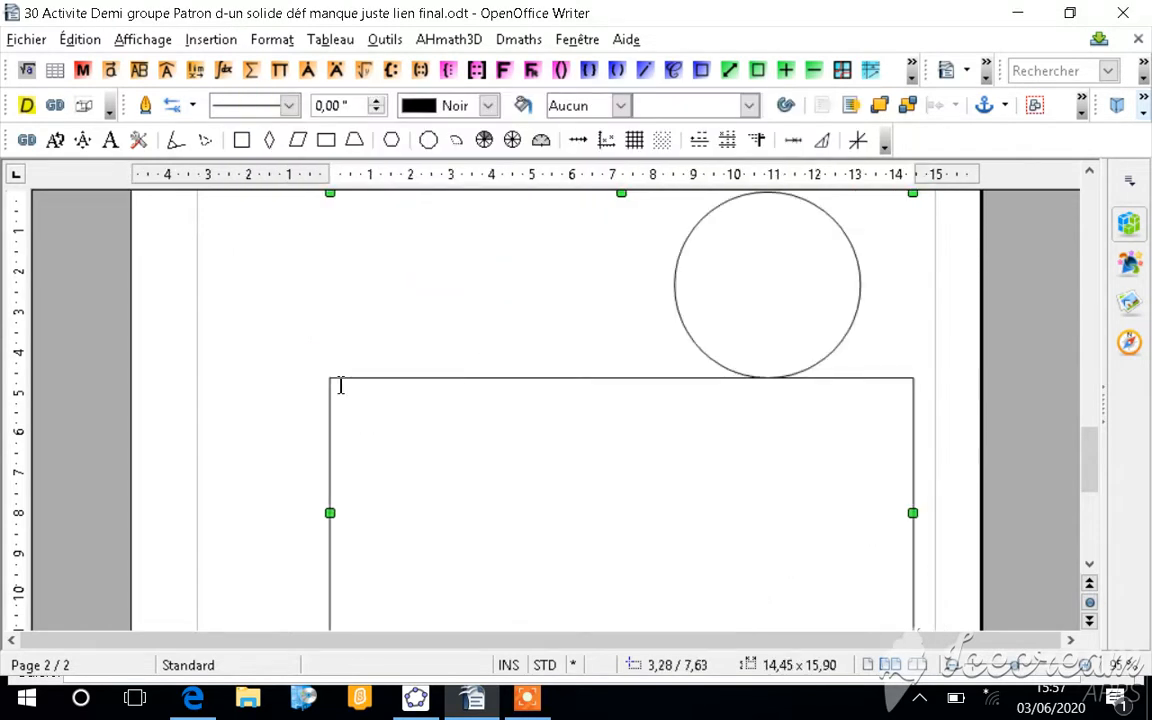
Step: Examine the rotated cylinder net on page 2, checking the upper circle, the rectangle and the lower circle
scroll(478, 352, down, 3)
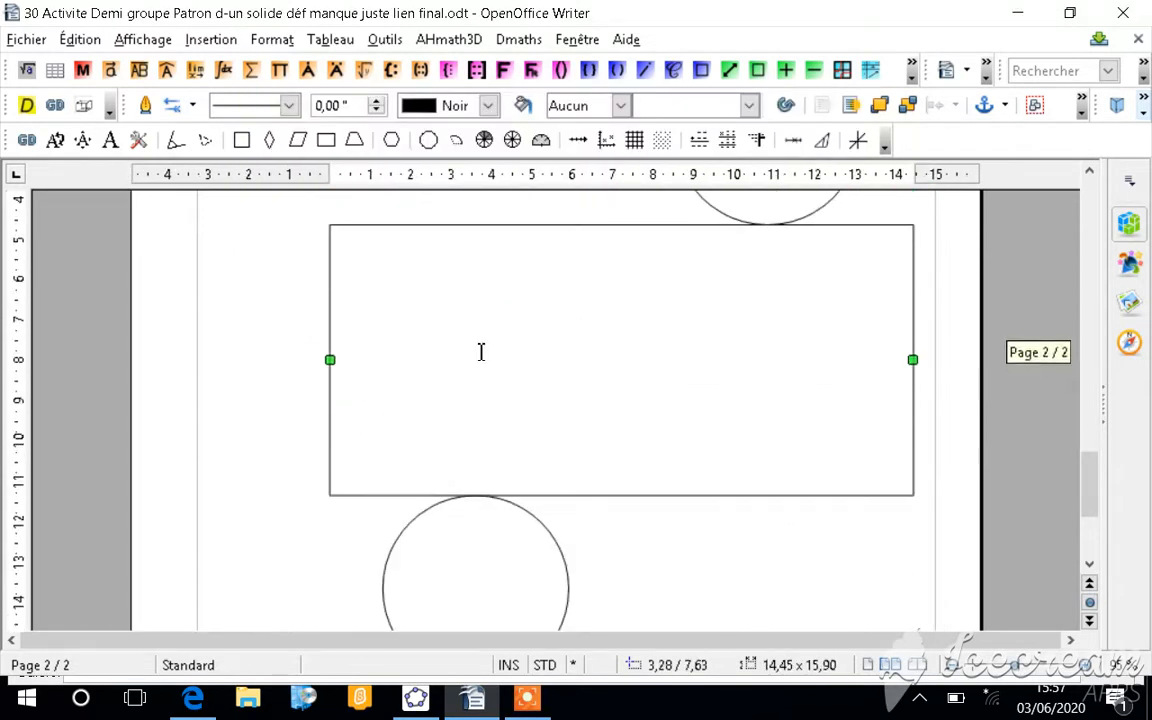
scroll(481, 352, up, 2)
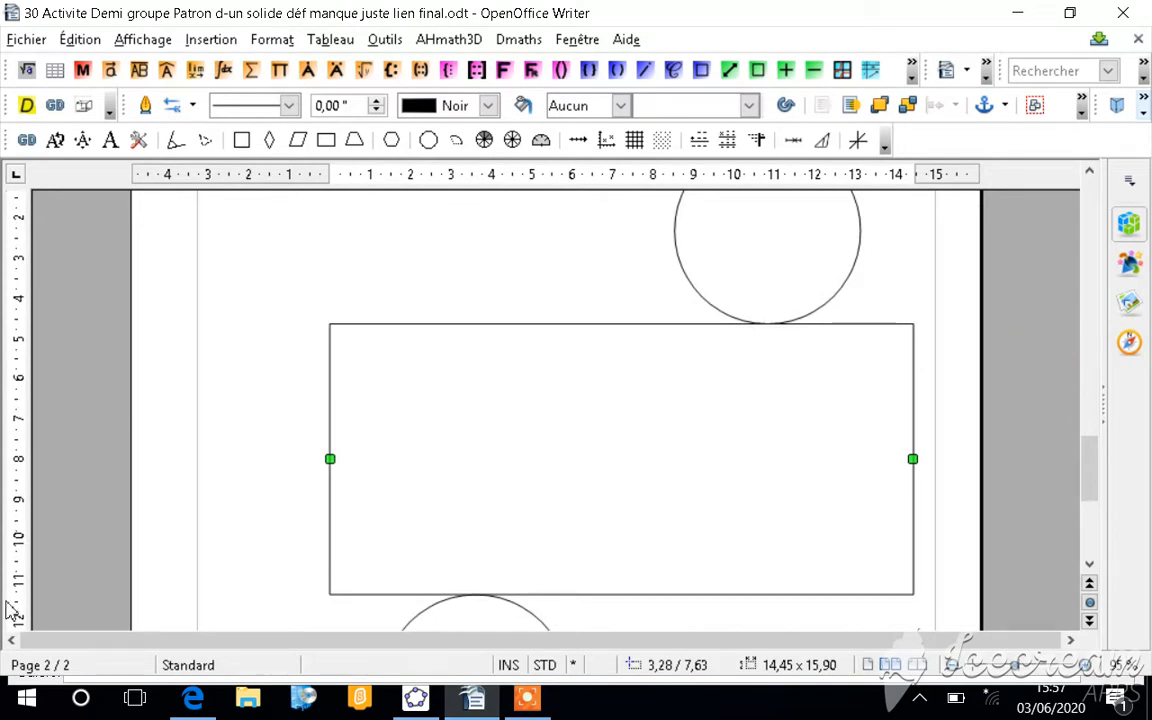
scroll(980, 138, up, 1)
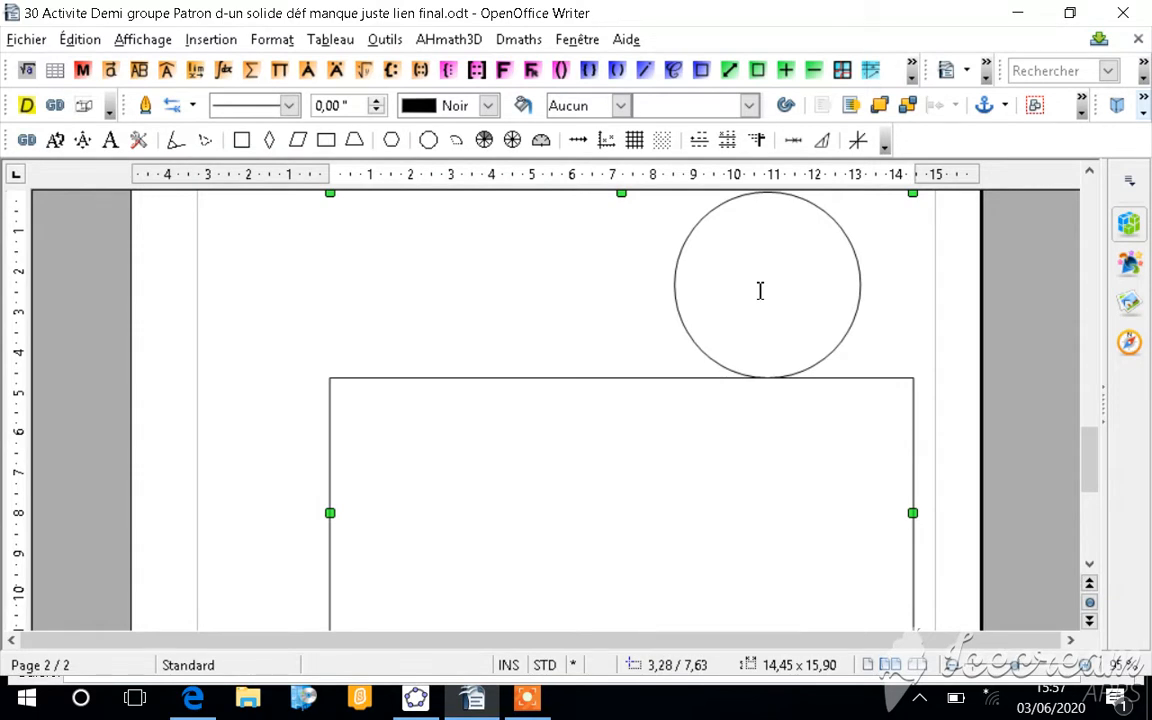
scroll(760, 290, down, 1)
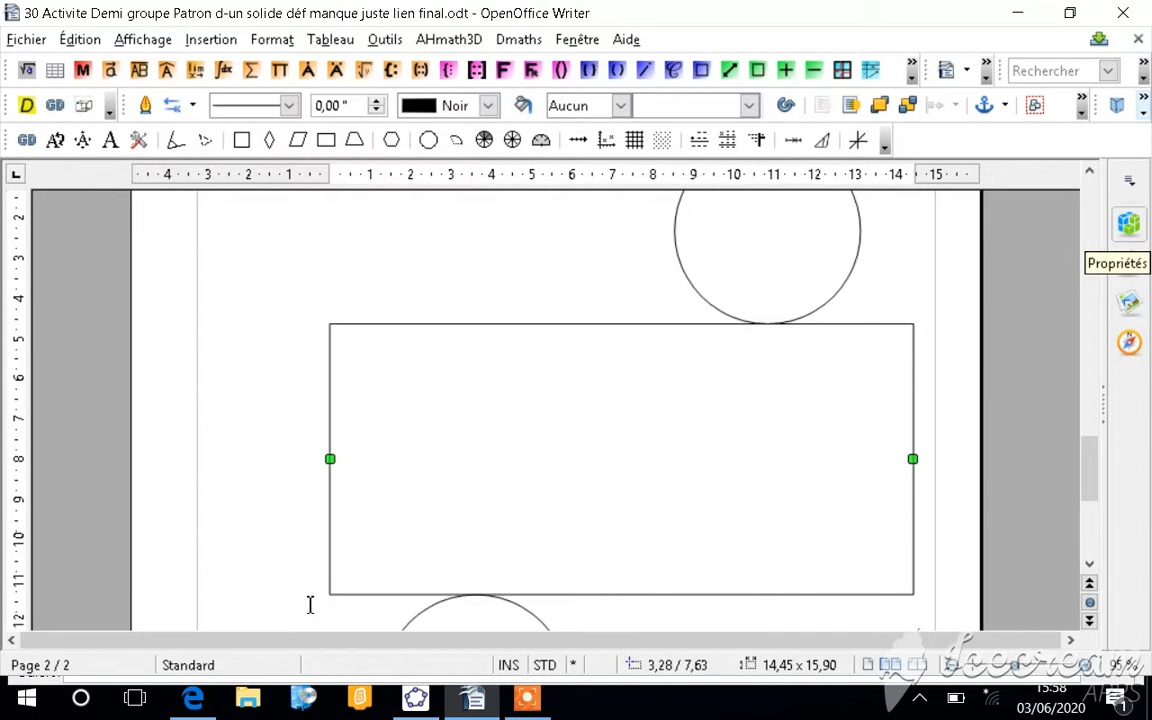
scroll(640, 545, down, 2)
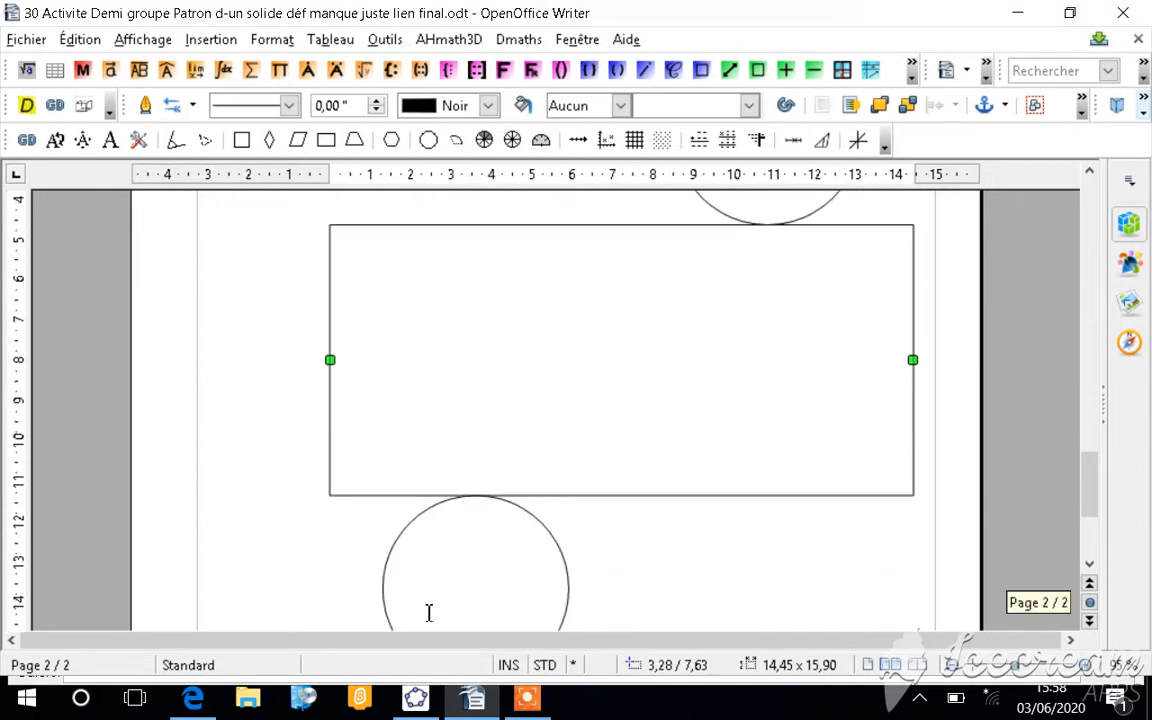
key(ctrl+s)
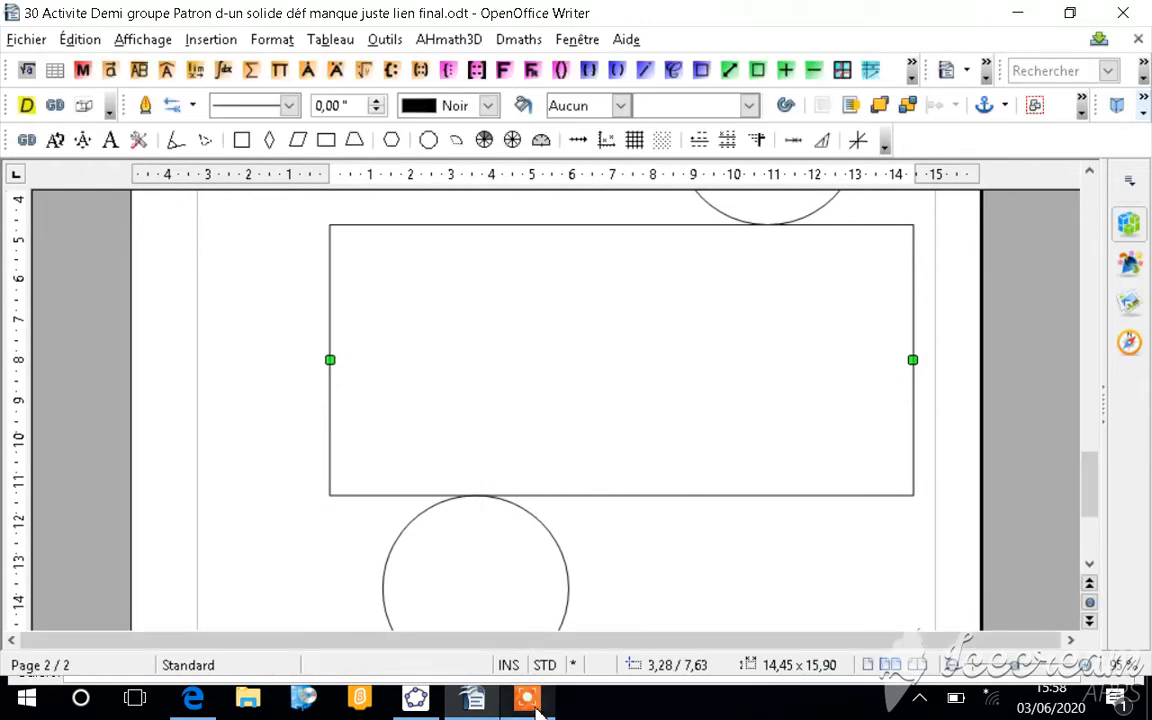
mouse_move(537, 708)
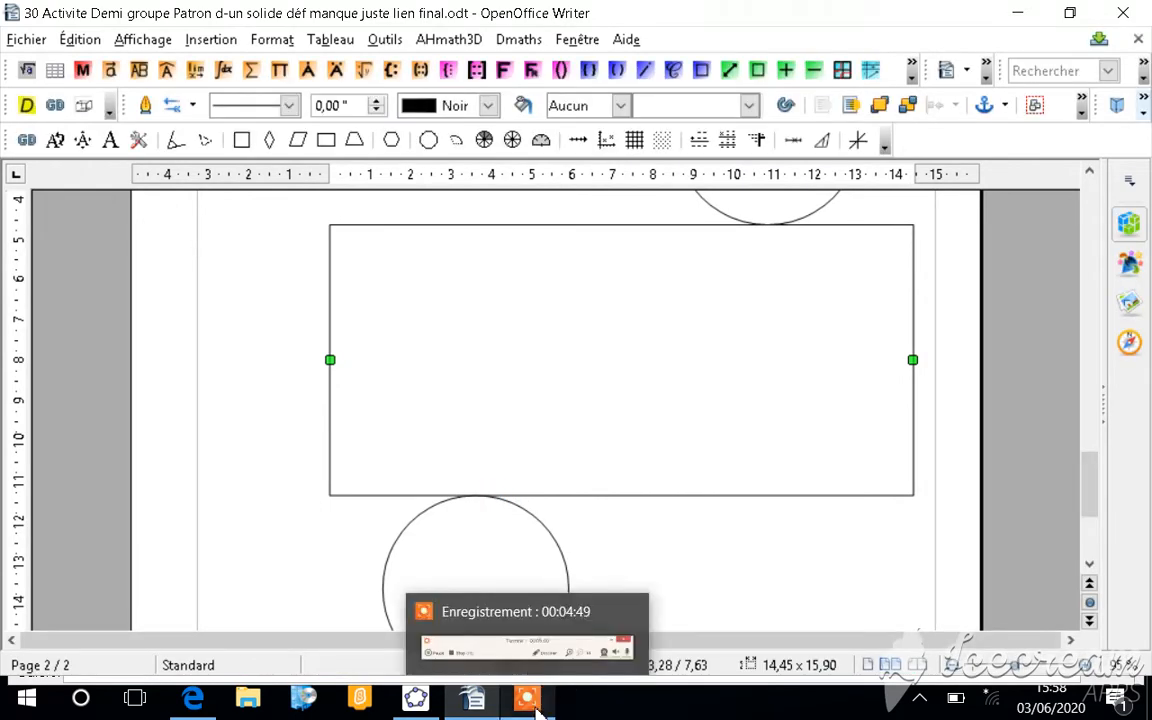
click(556, 648)
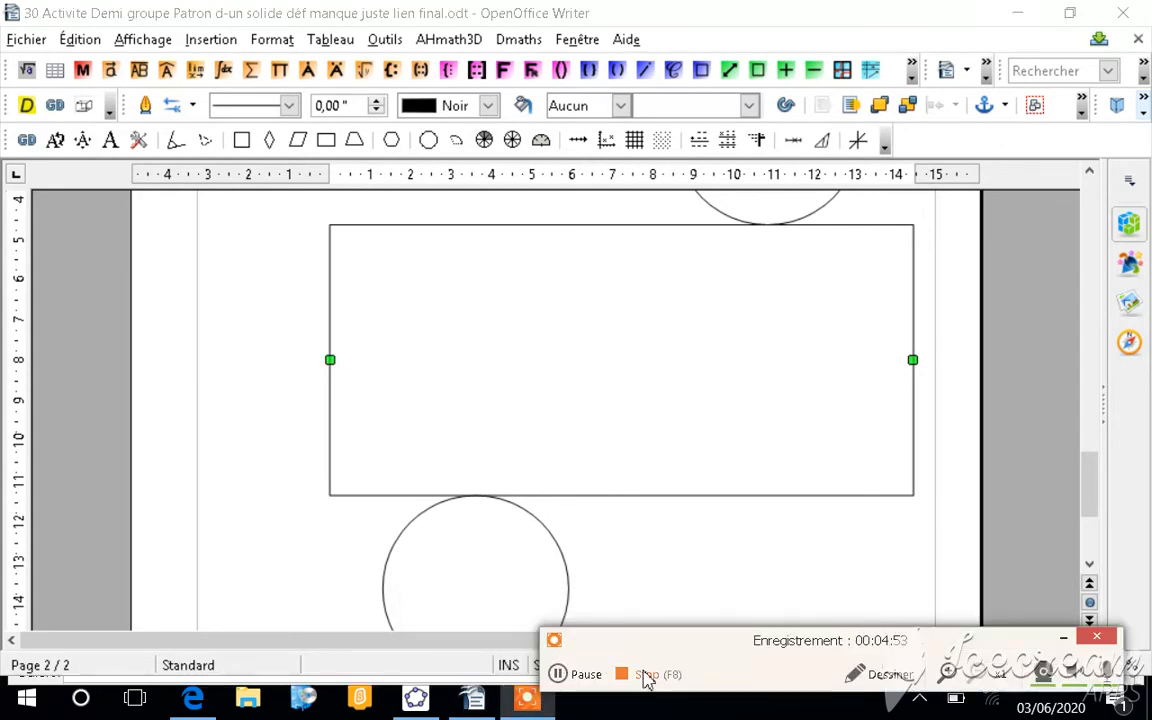